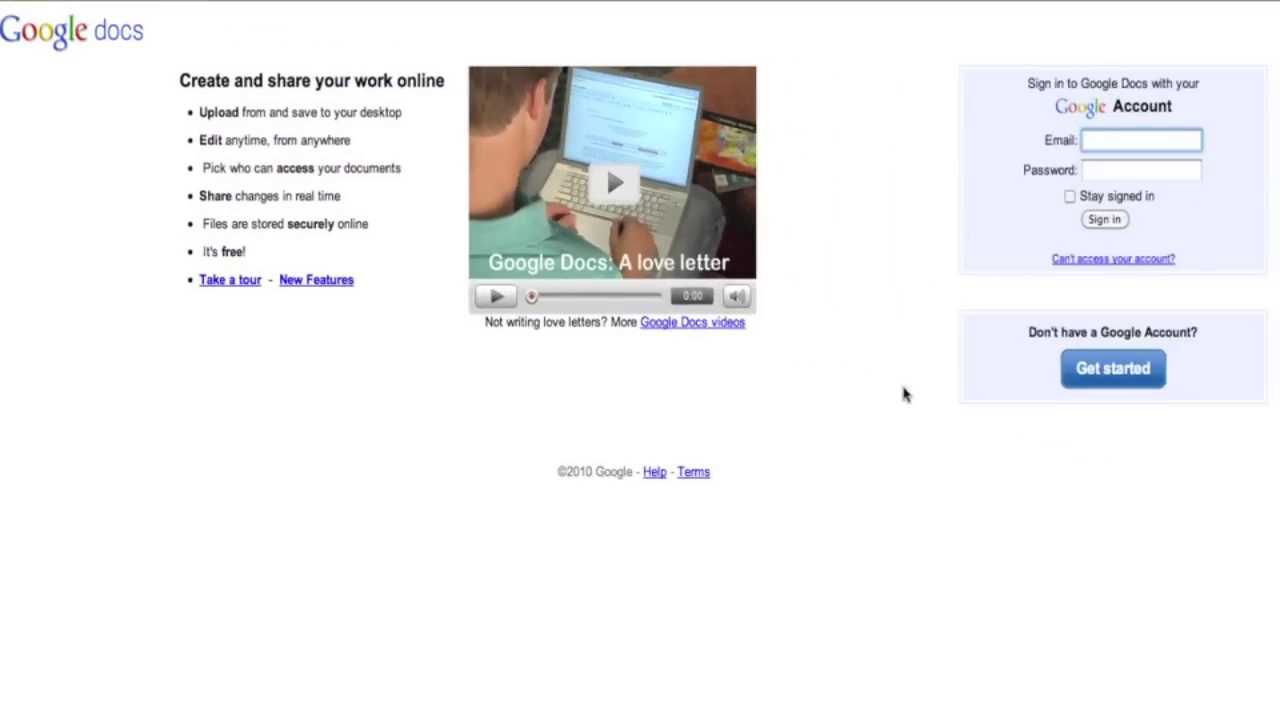
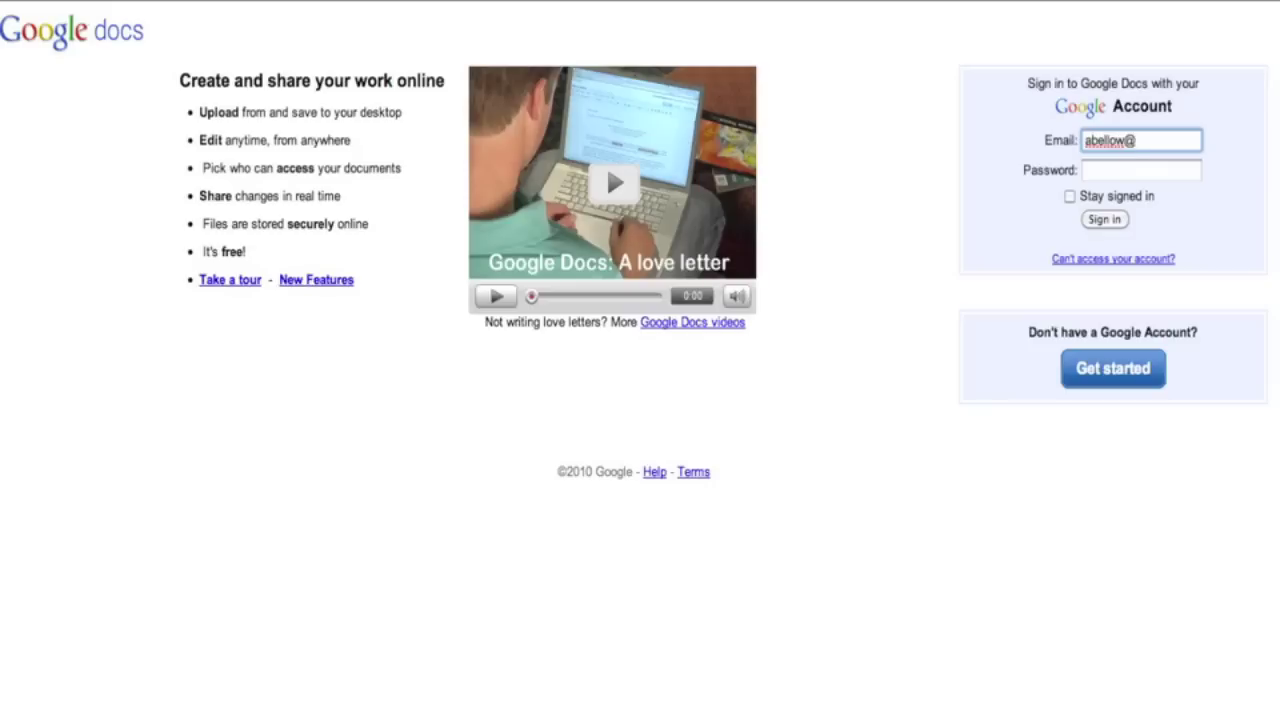
- Sign in to Google Docs with the account e-mail and password
key("Tab")
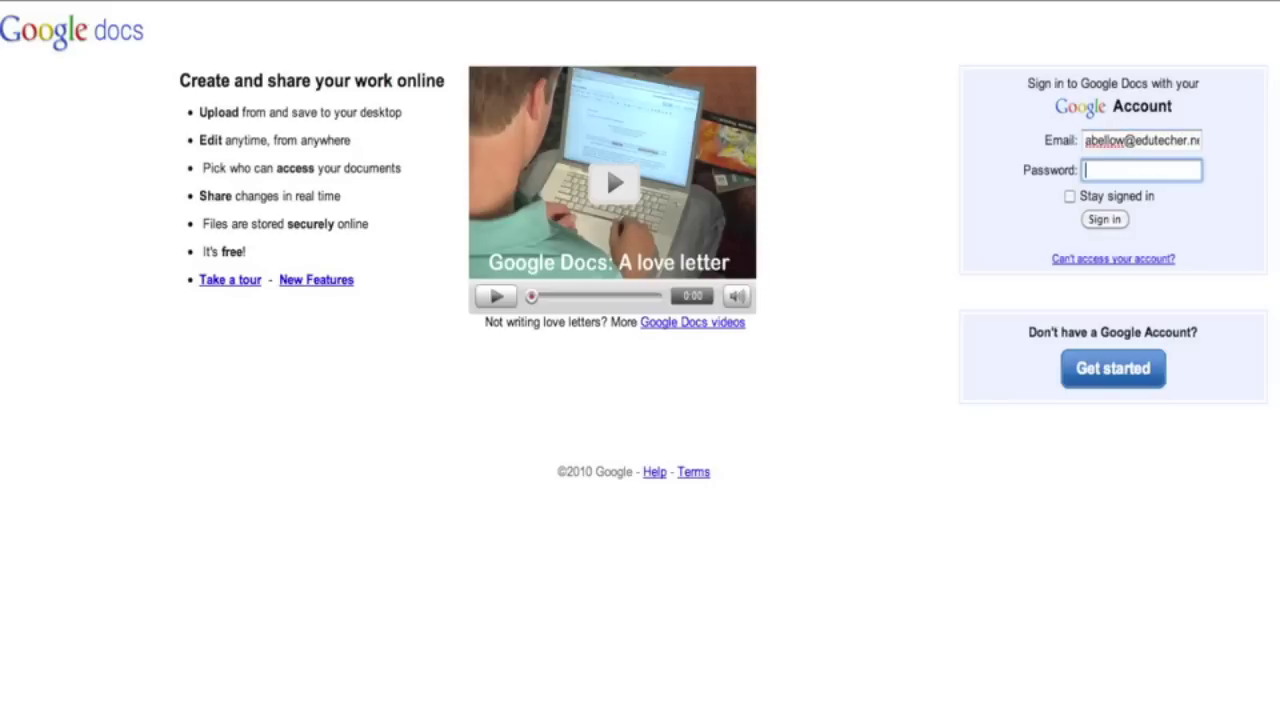
type("•••••••••")
key("Return")
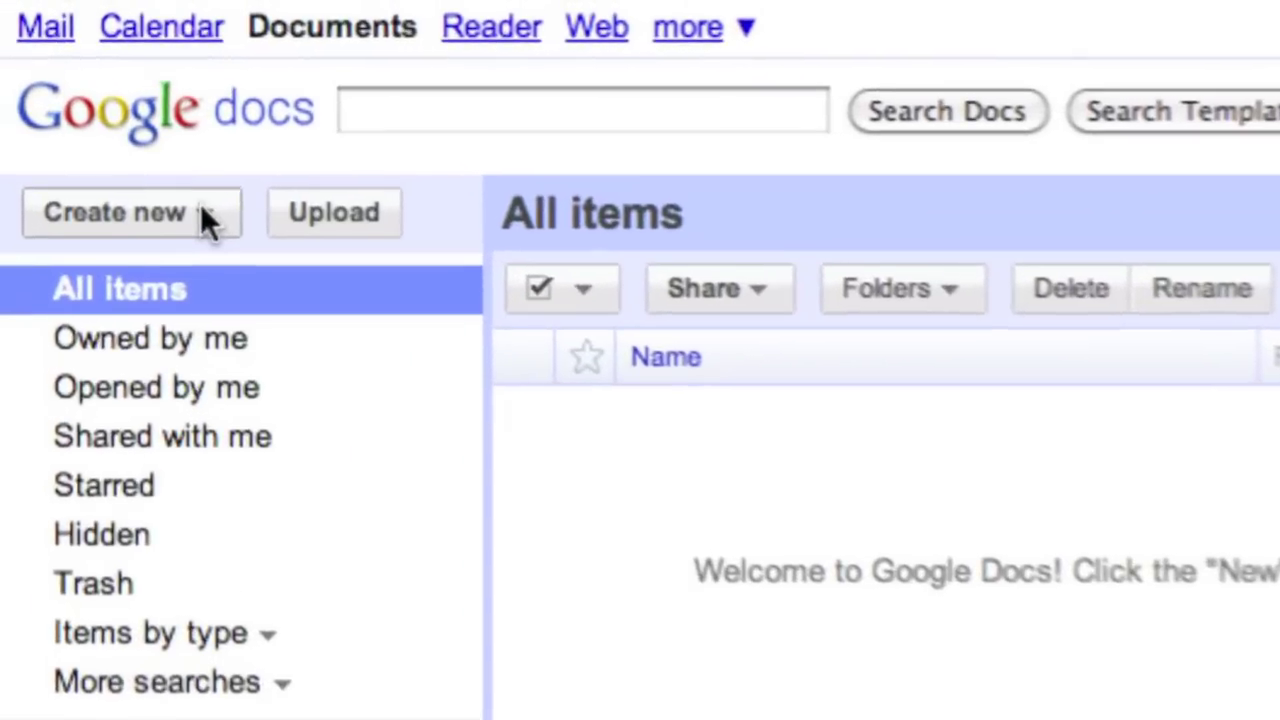
- Create a new blank Form from the Create new menu
left_click(143, 160)
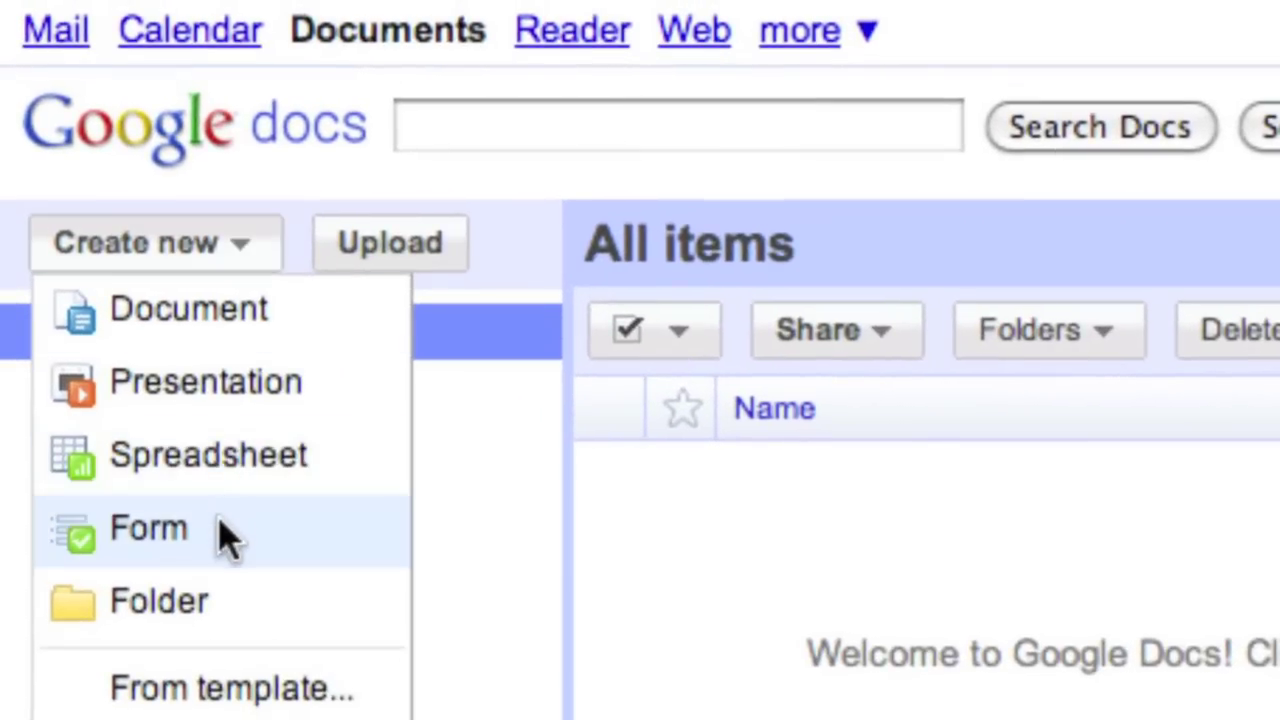
left_click(222, 535)
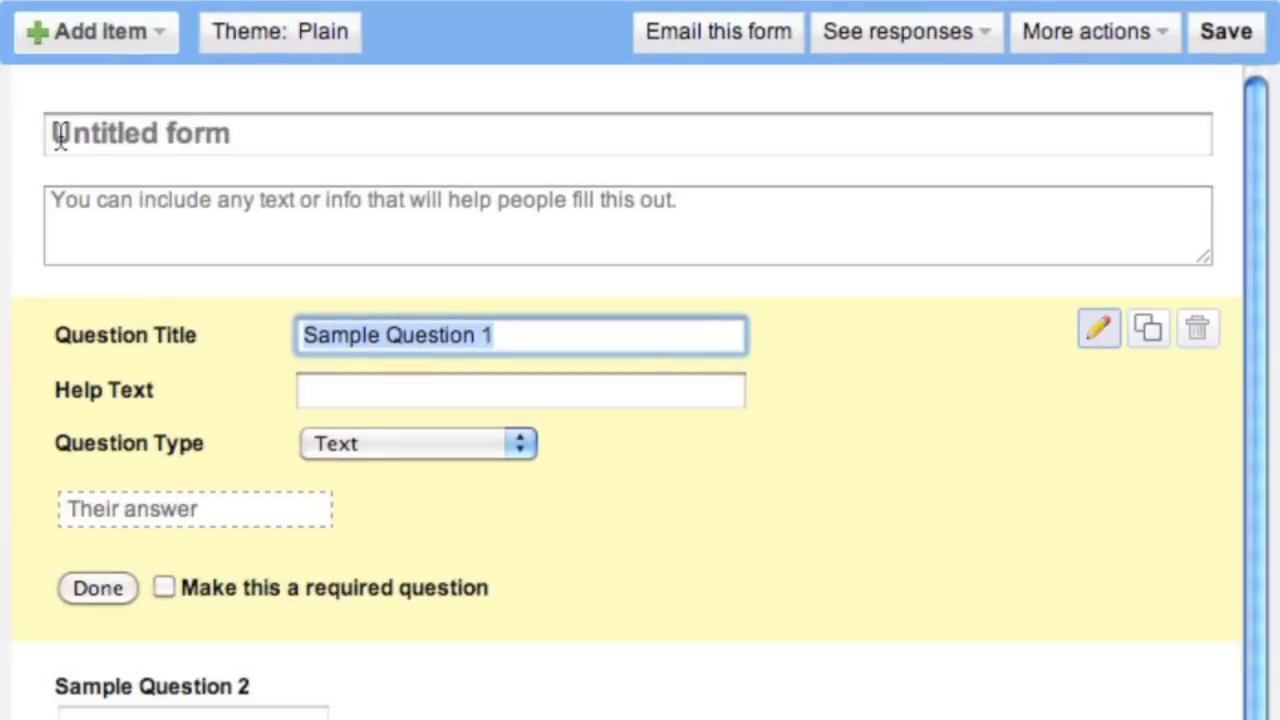
- Title the form 'Staff Survey' and describe it as 'Please answer all questions below to help ascertain your training needs...'
left_click(192, 148)
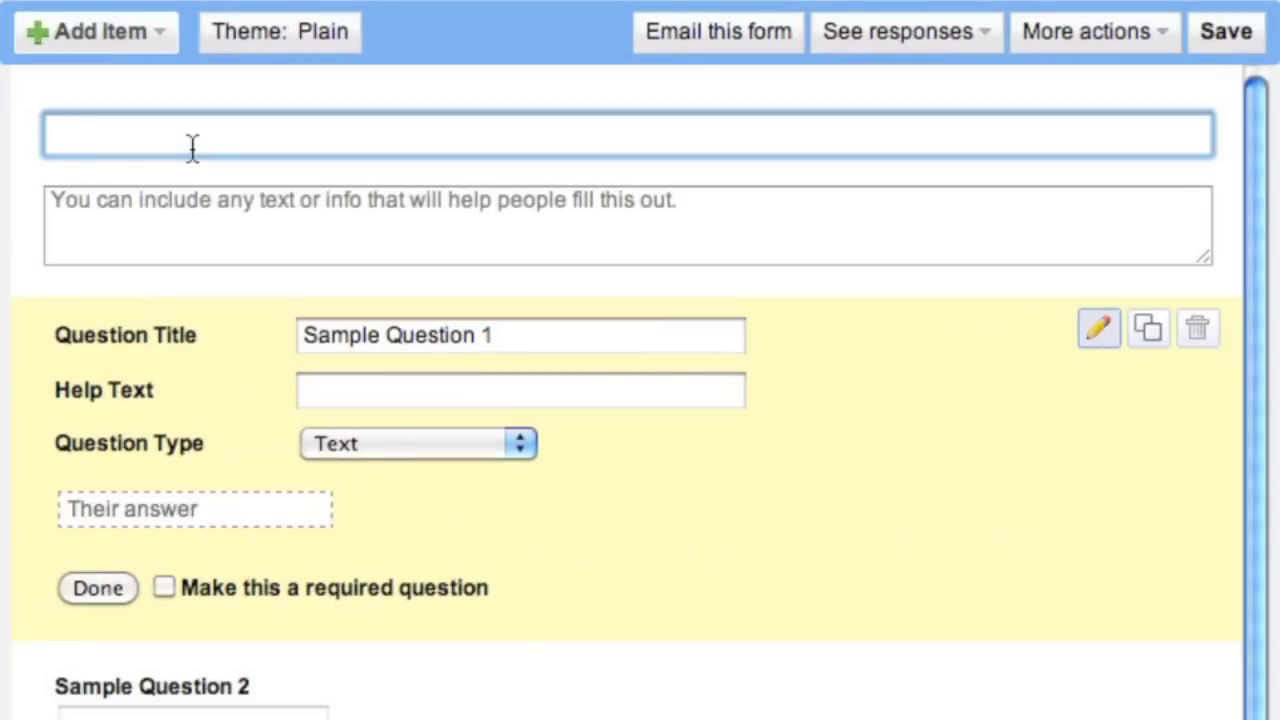
type("Staff Survey")
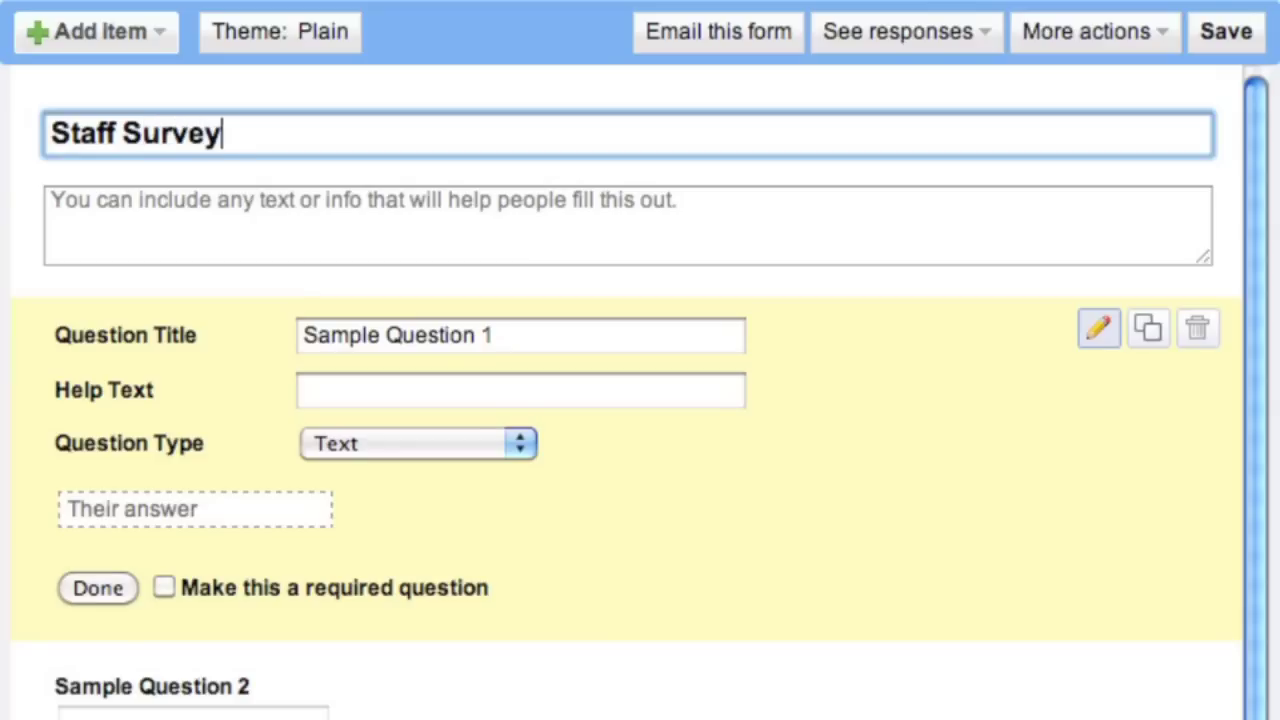
left_click(52, 200)
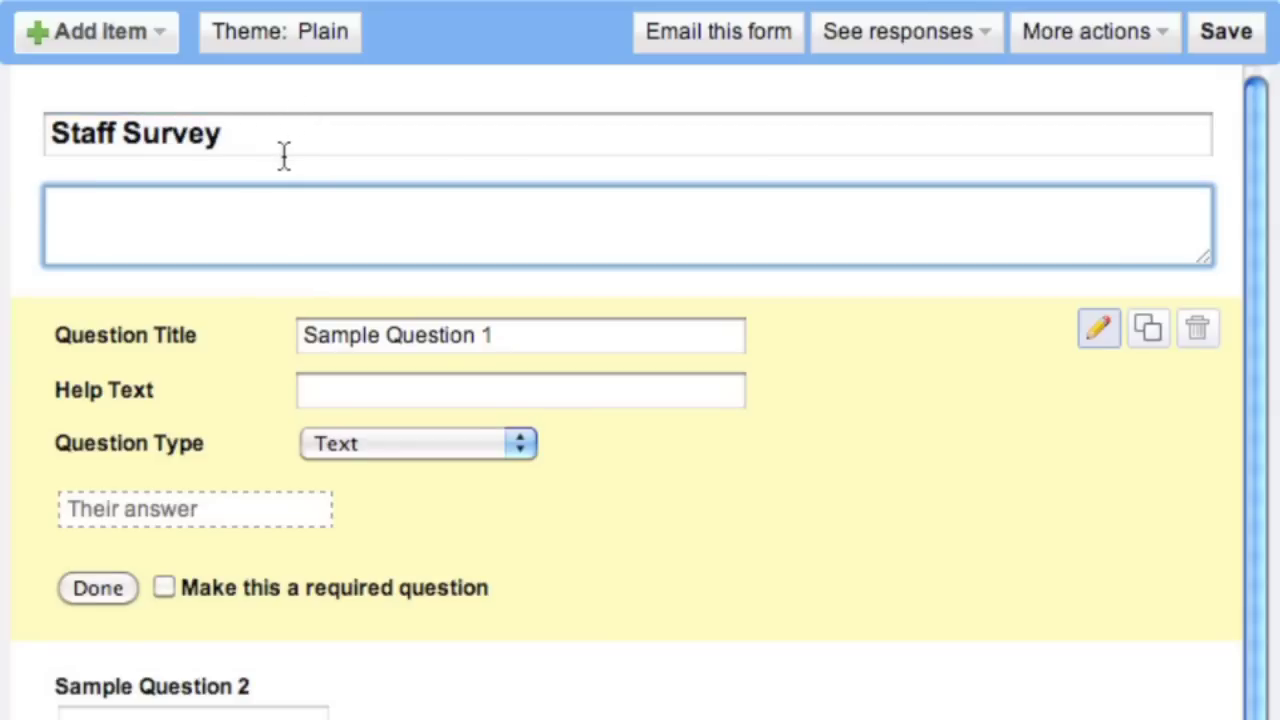
type("Pleas")
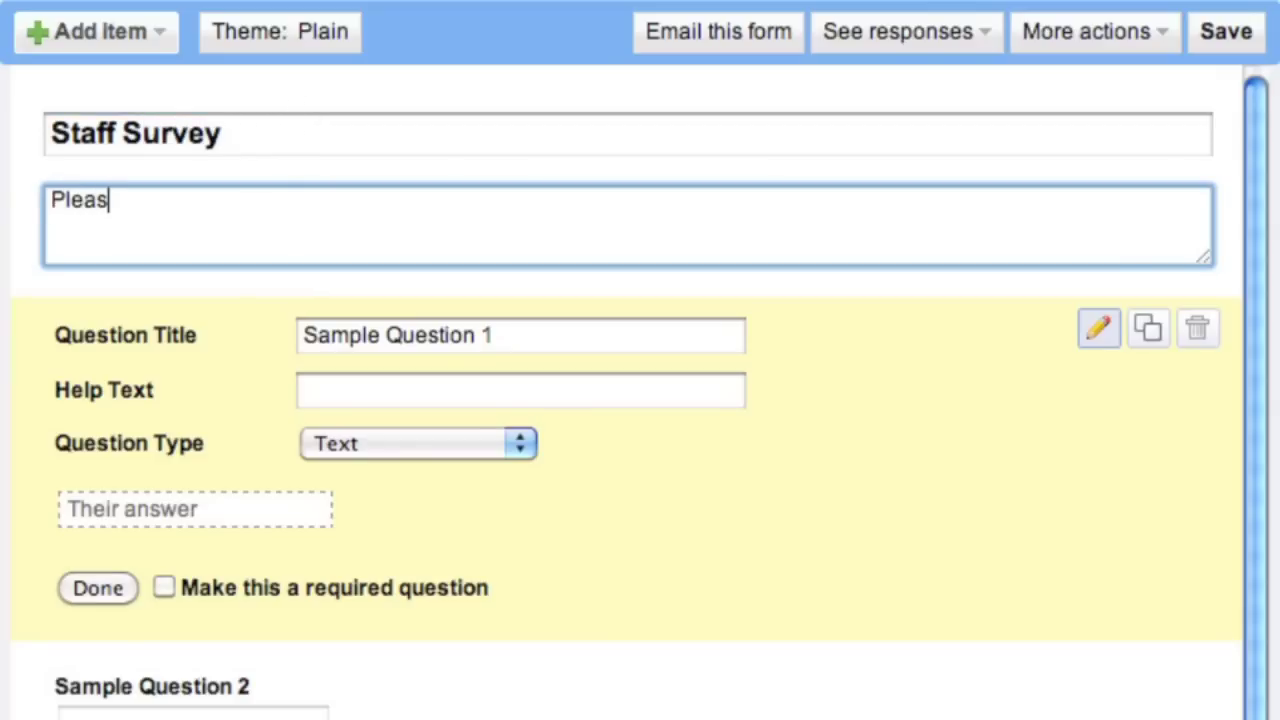
type("e answer al")
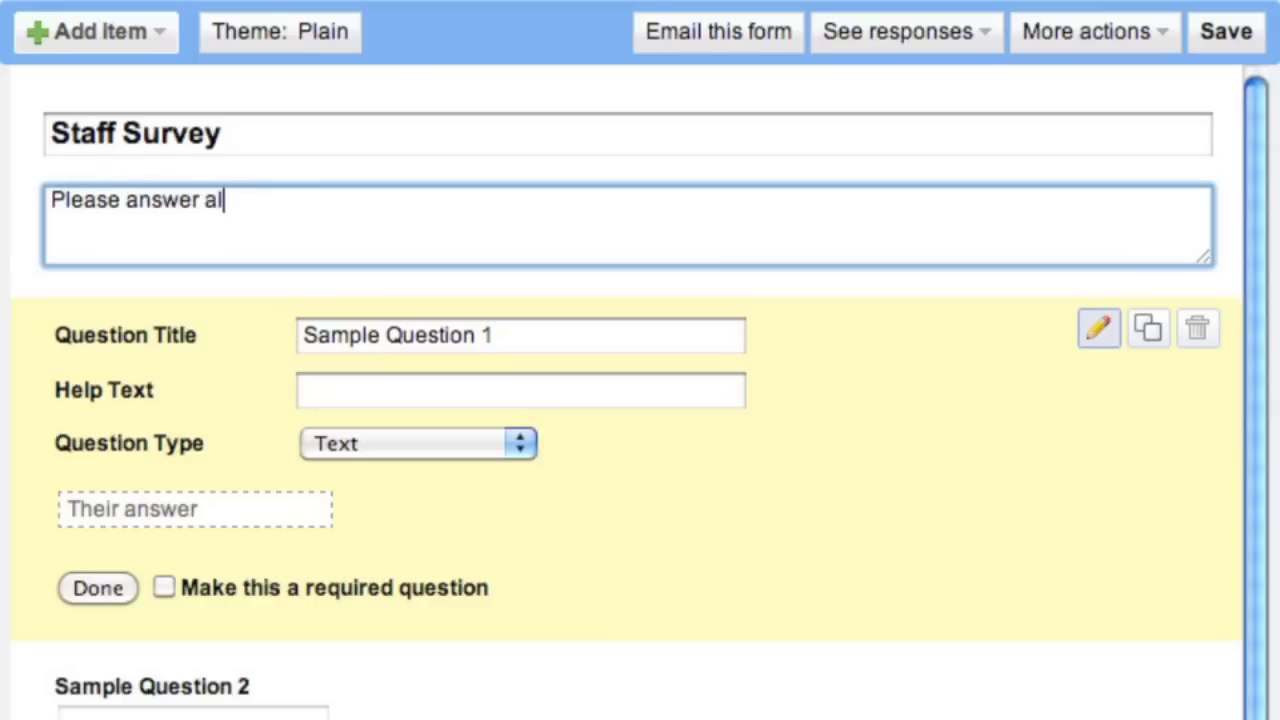
type("l questions ")
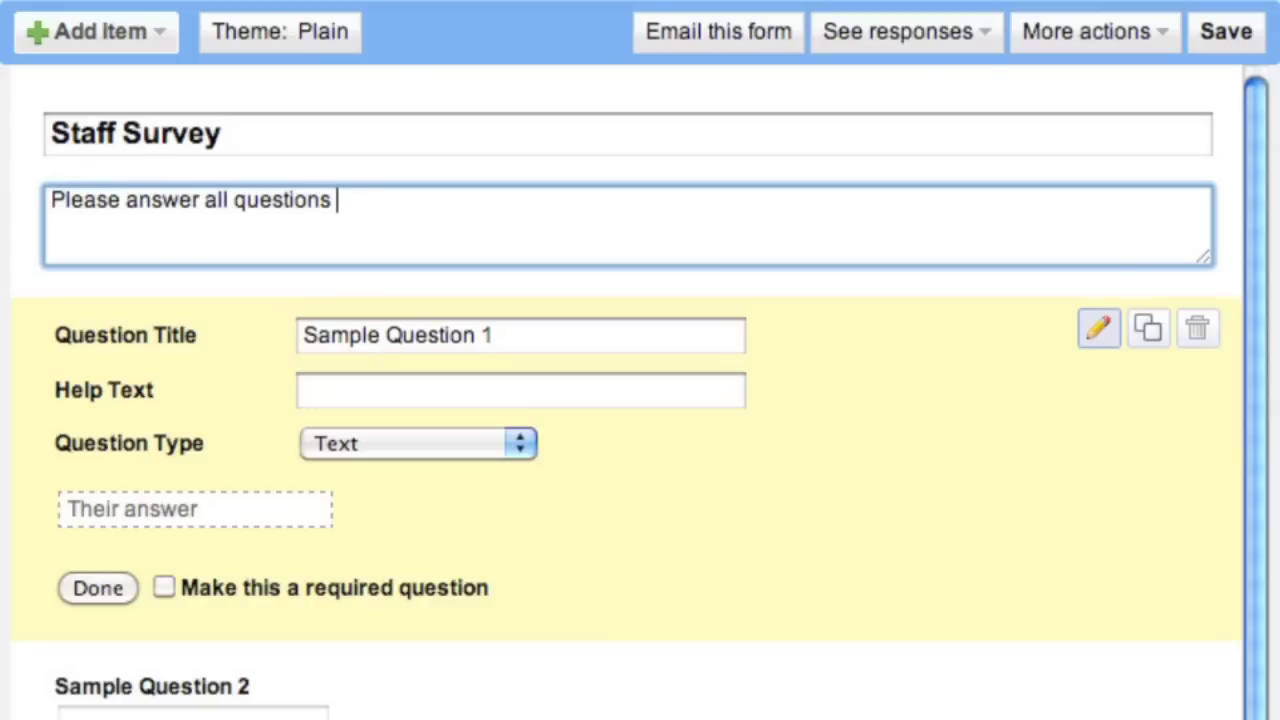
type("below to help a")
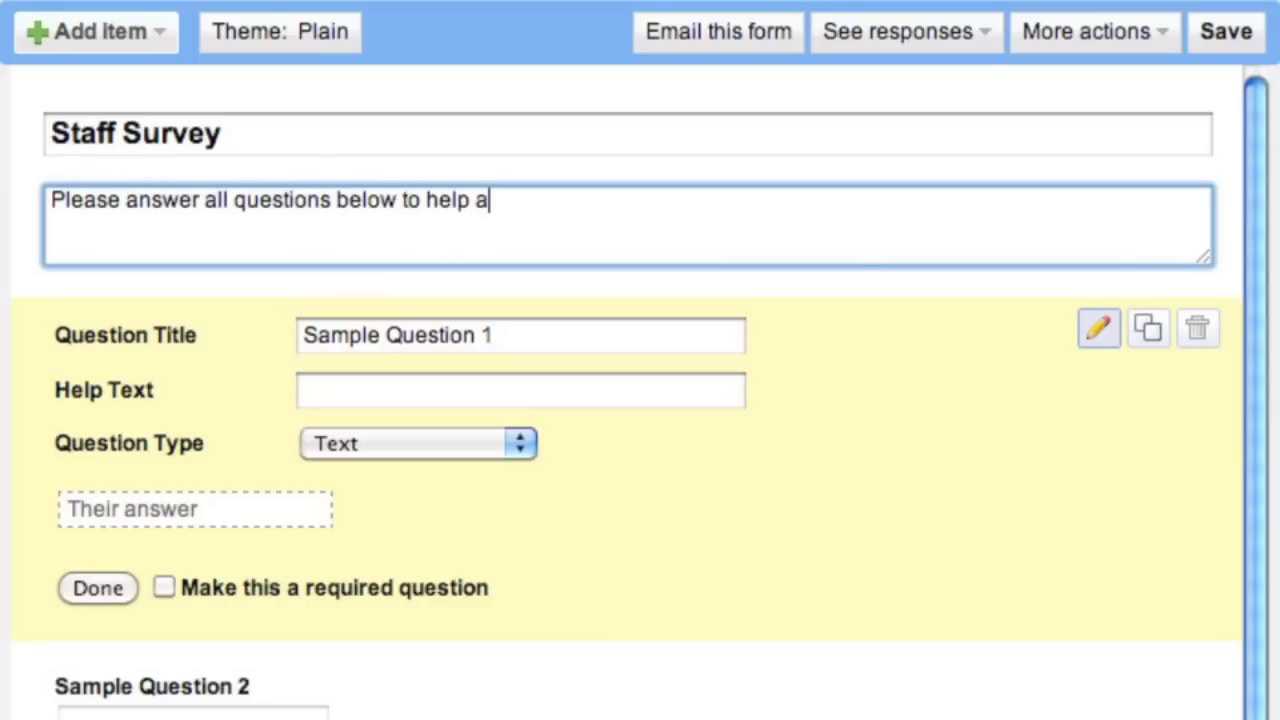
type("scertain your ")
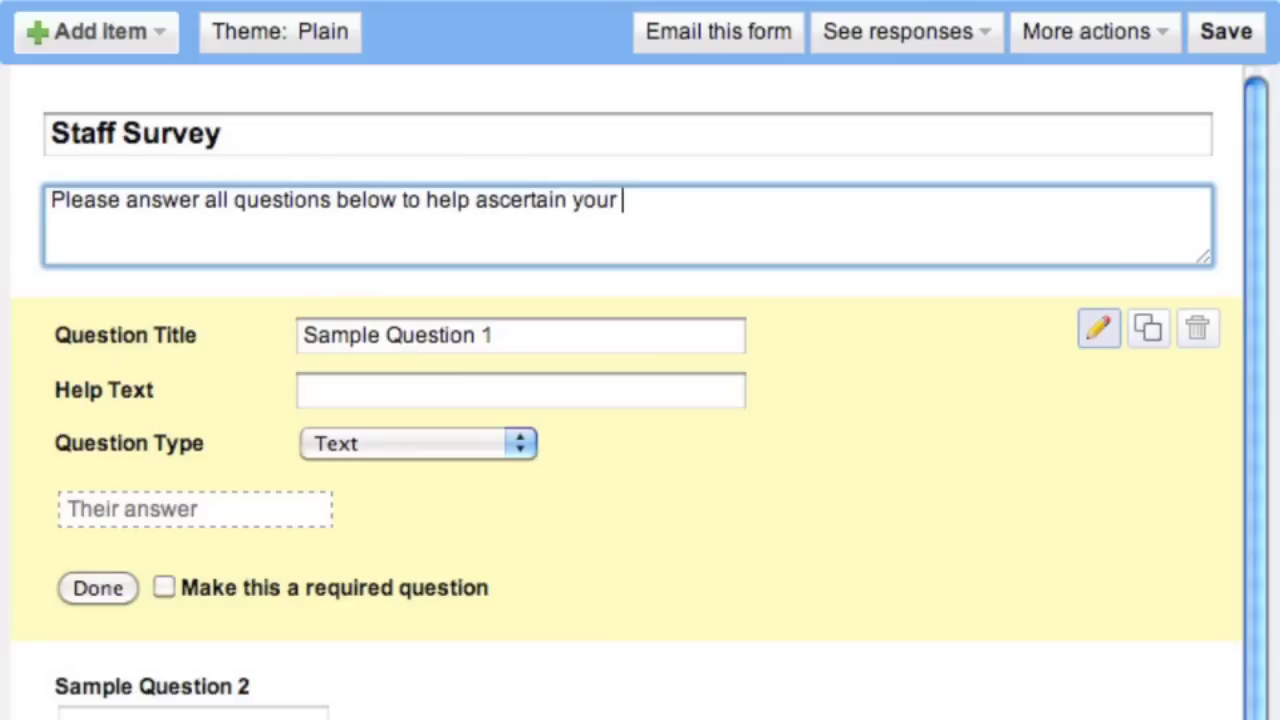
type("training n")
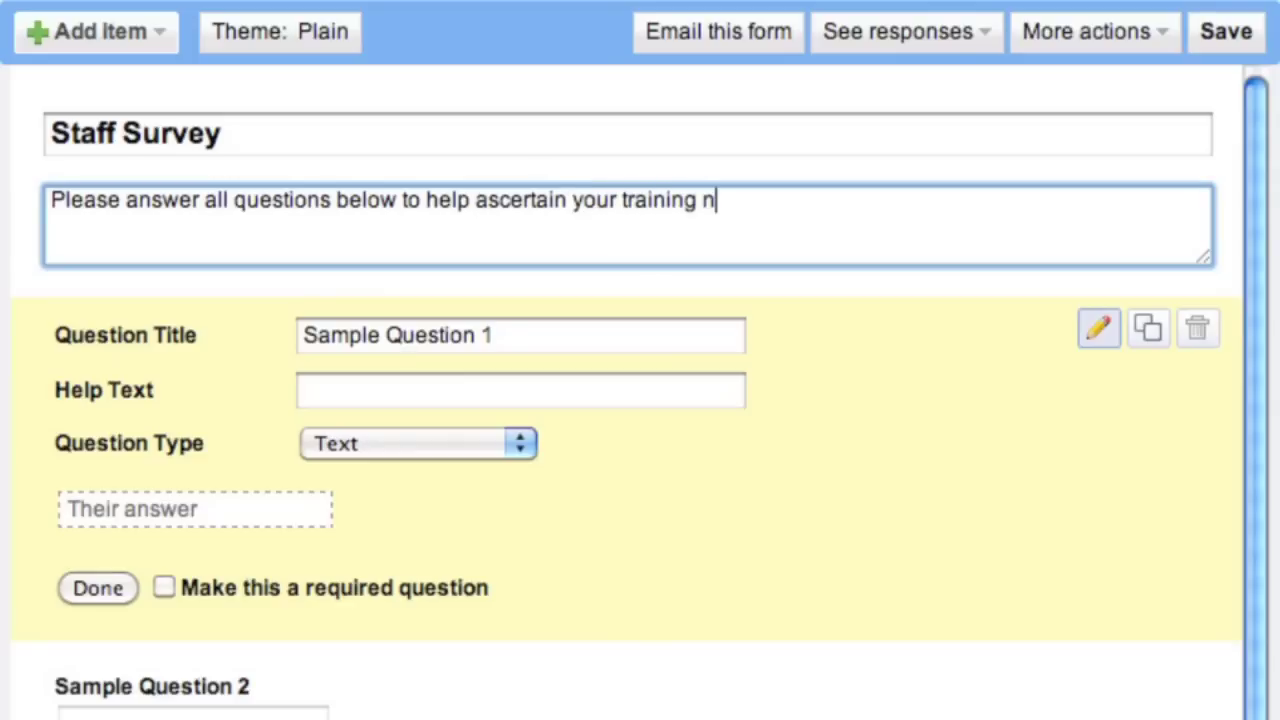
type("eeds...")
- Change Sample Question 1 to a required Text question titled 'Your name is...'
left_click(527, 335)
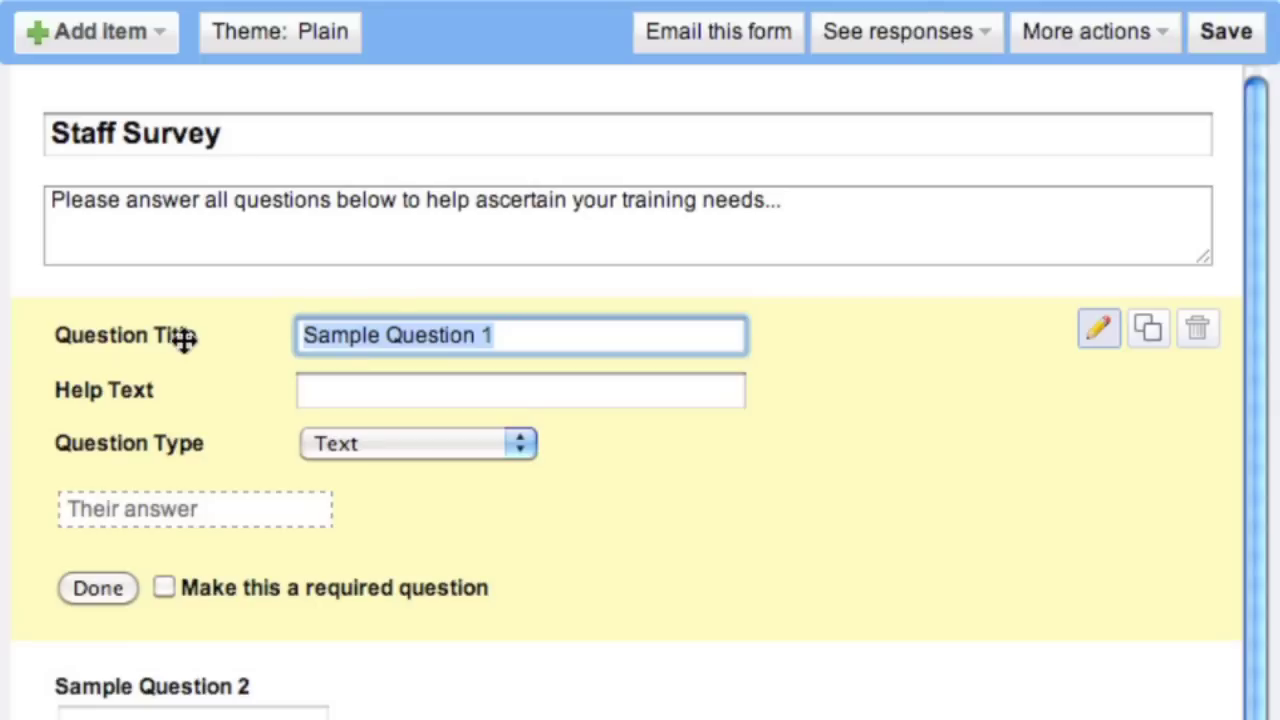
type("Your name is")
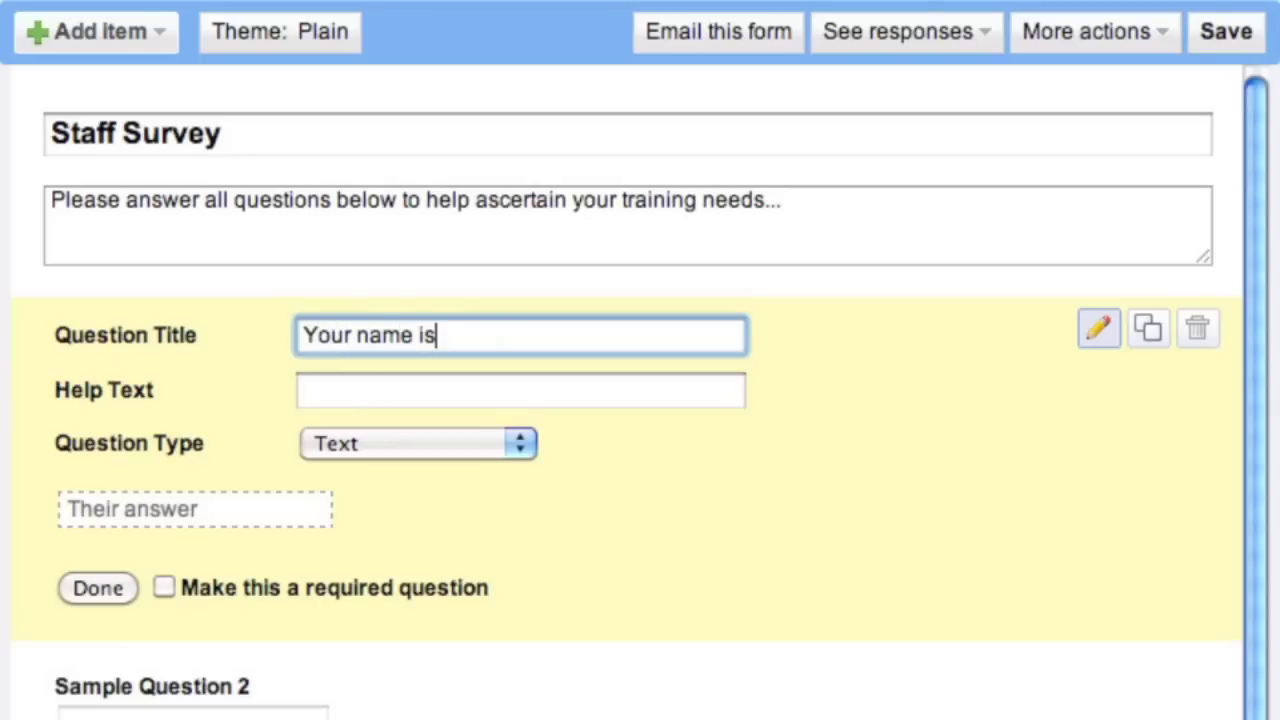
type("...")
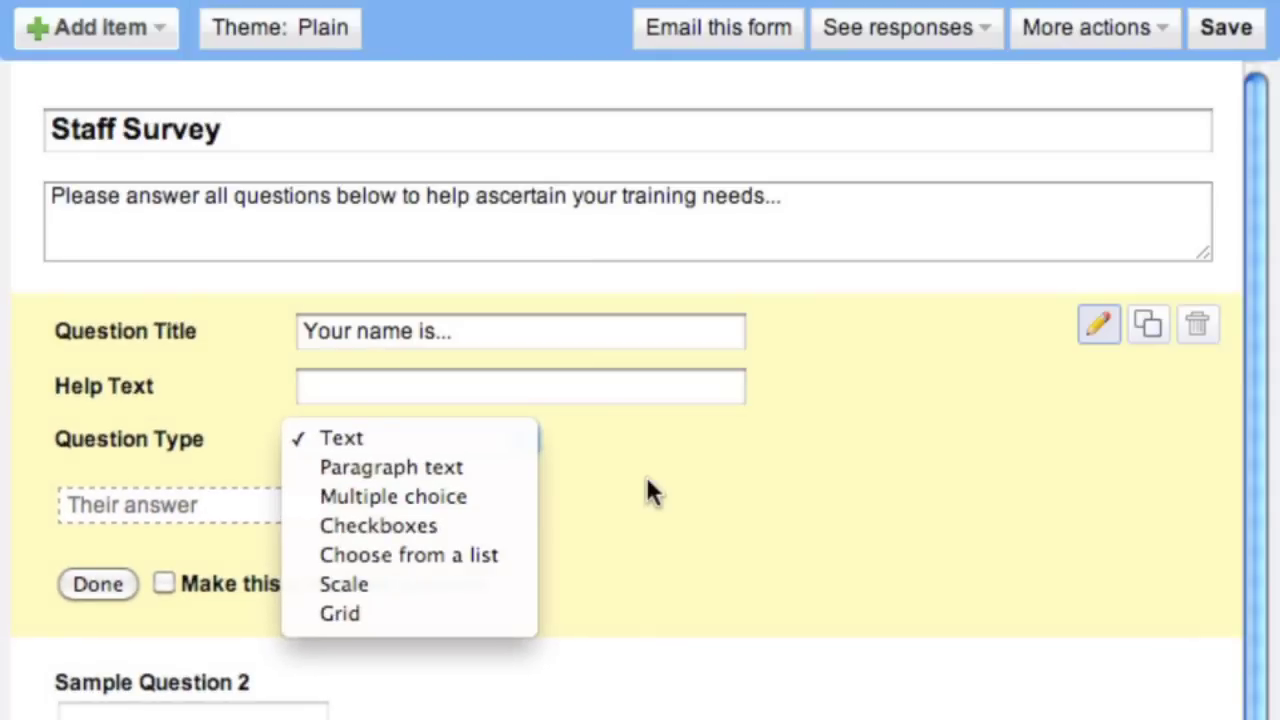
key("Escape")
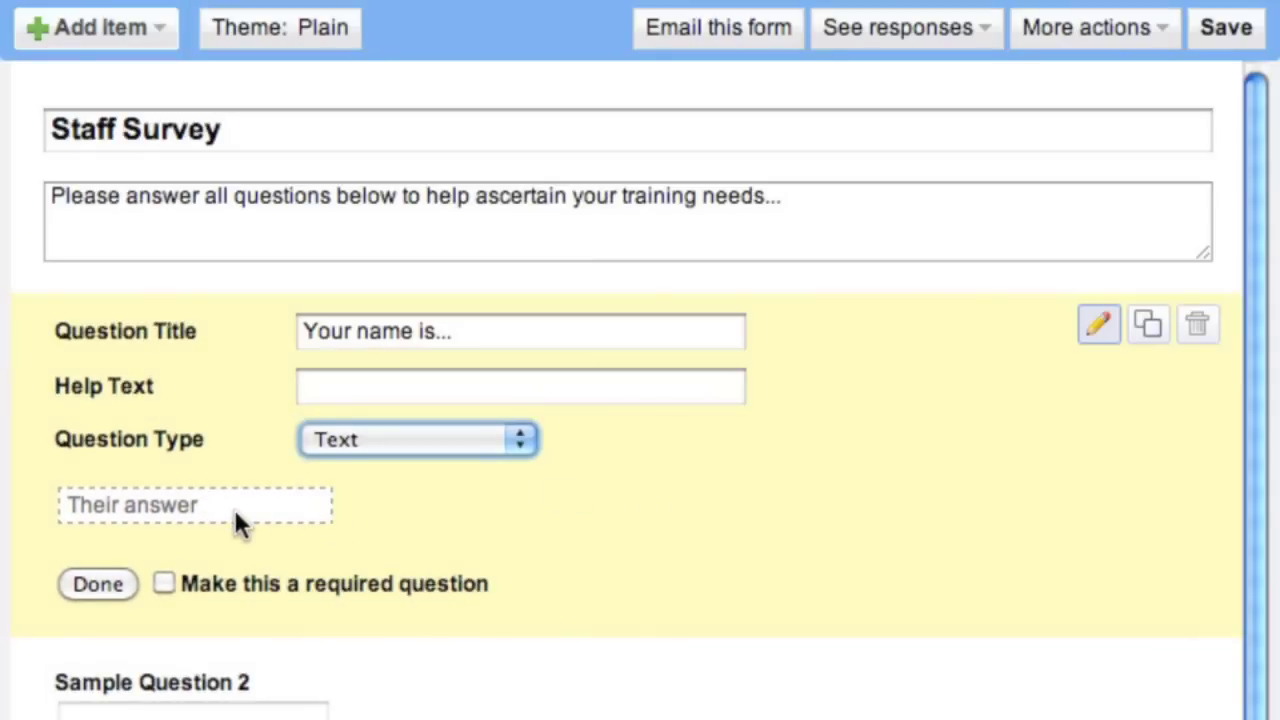
left_click(164, 584)
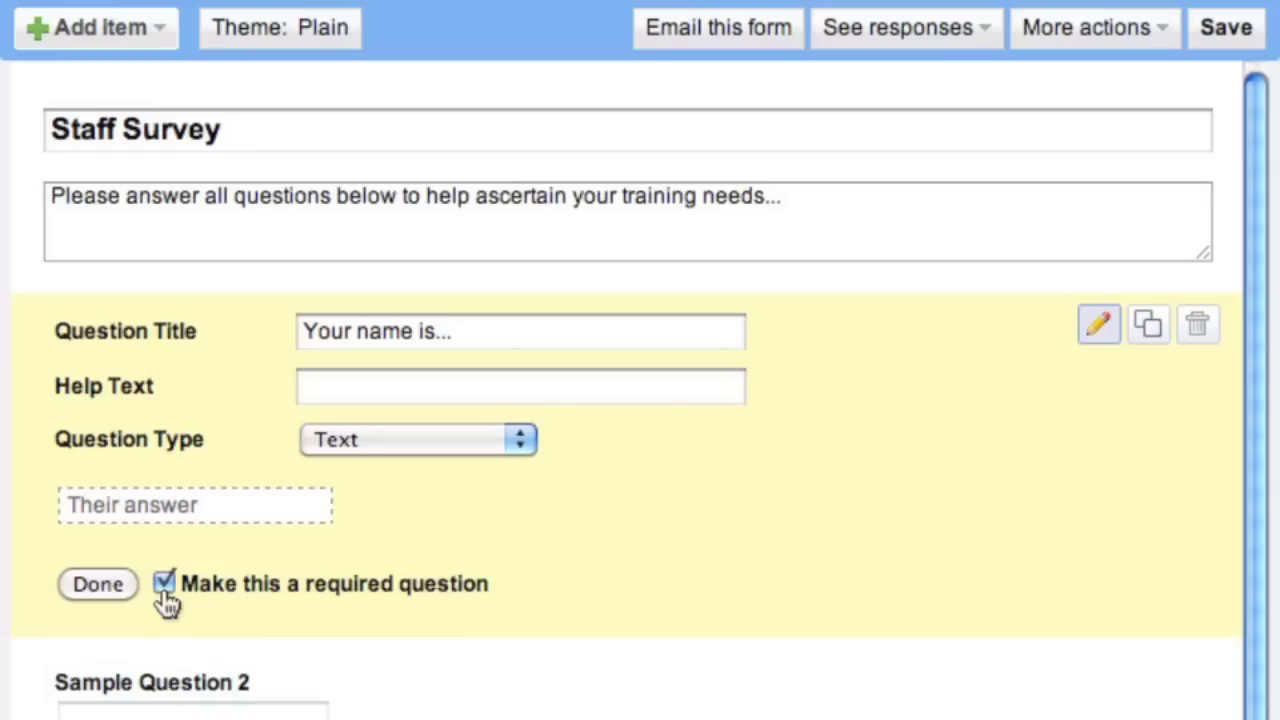
left_click(70, 584)
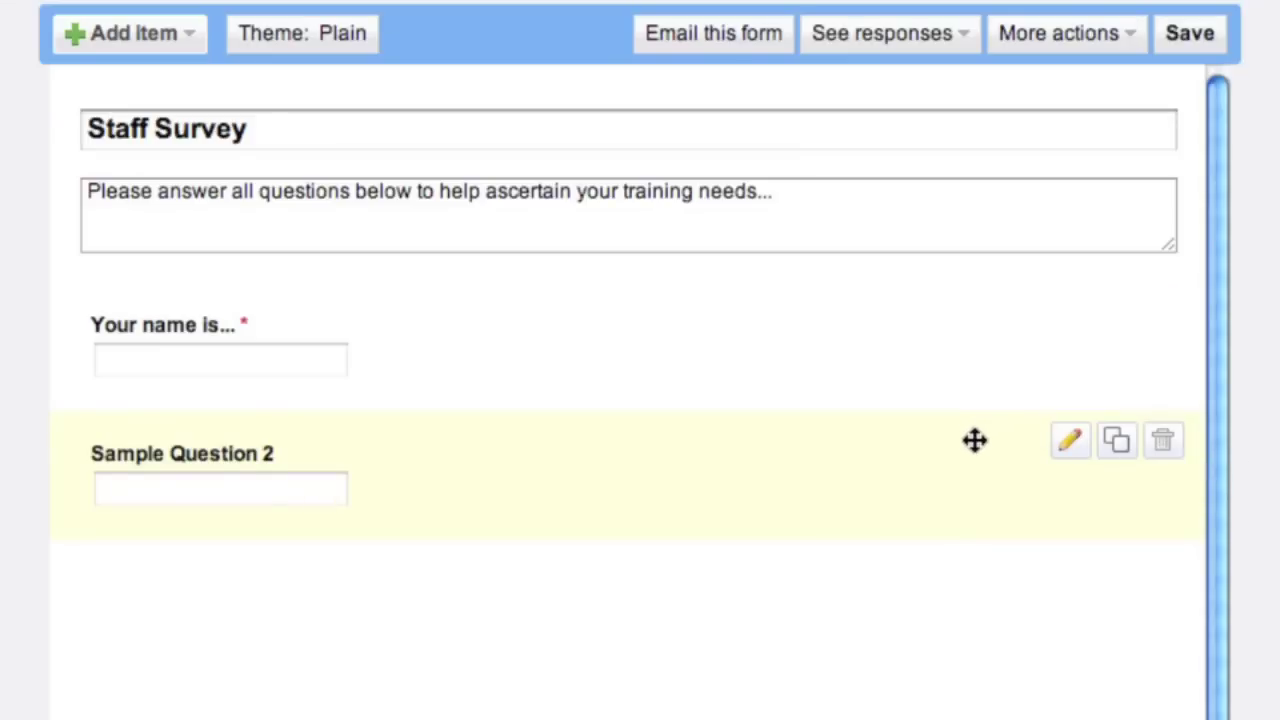
left_click_drag(975, 440, 951, 457)
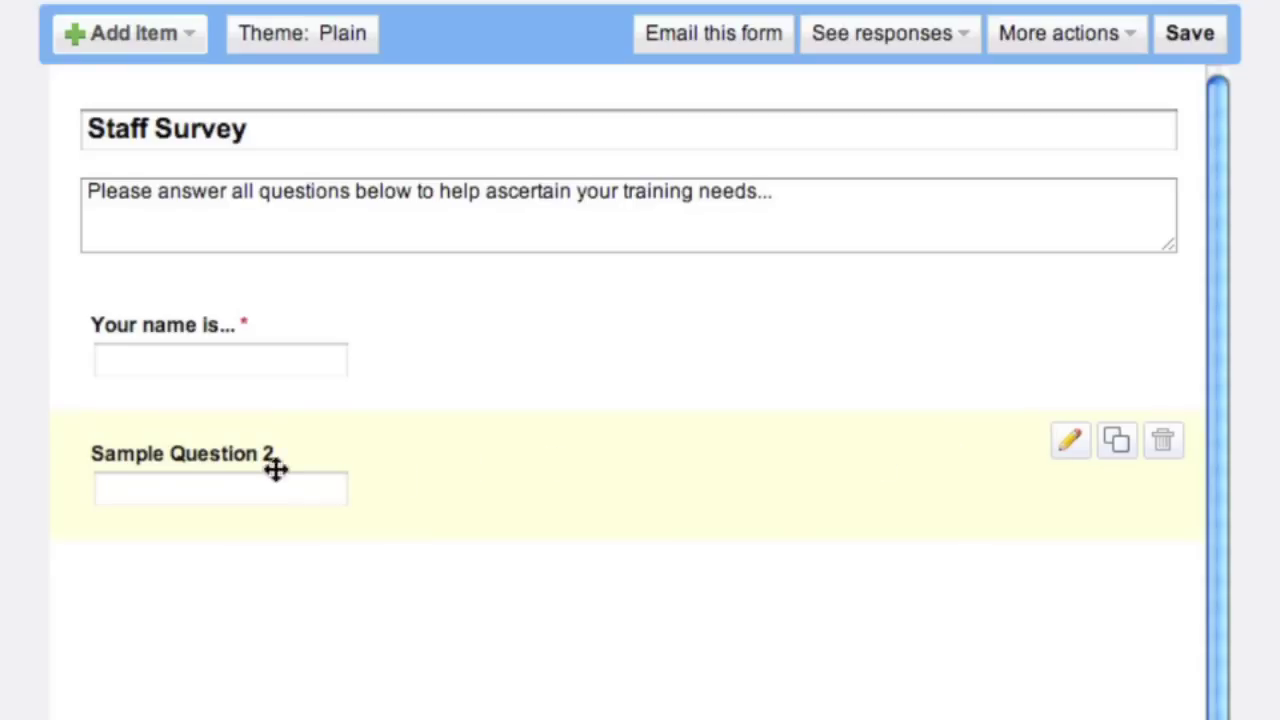
- Retitle Sample Question 2 'What technologies do you most need help with?' with help text 'Choose as many as necessary...'
left_click(1070, 442)
left_click_drag(523, 455, 234, 451)
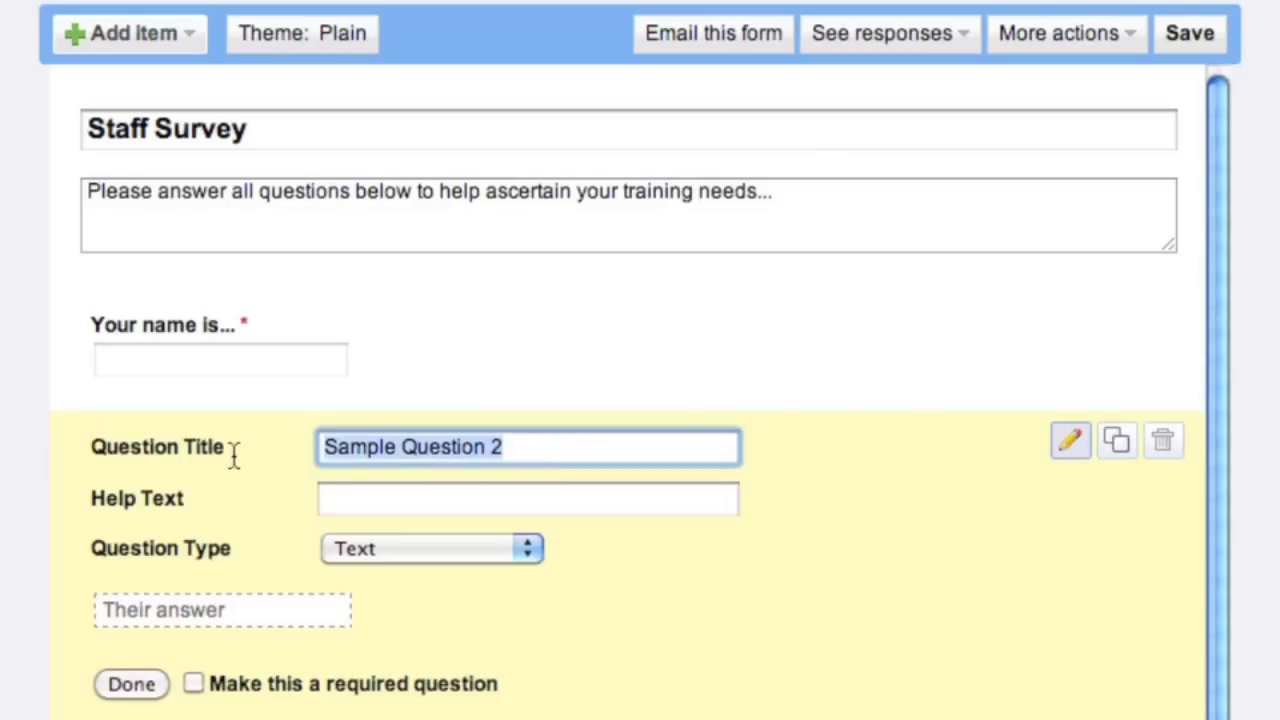
type("What ")
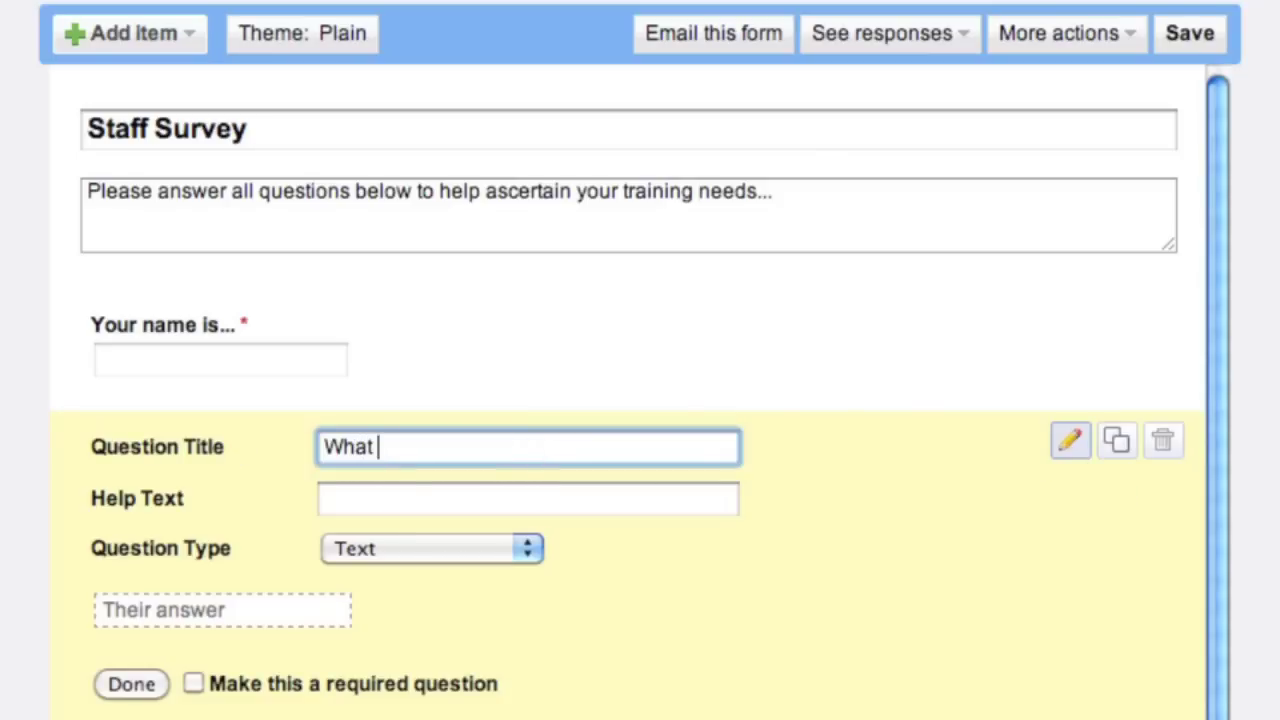
type("technologie")
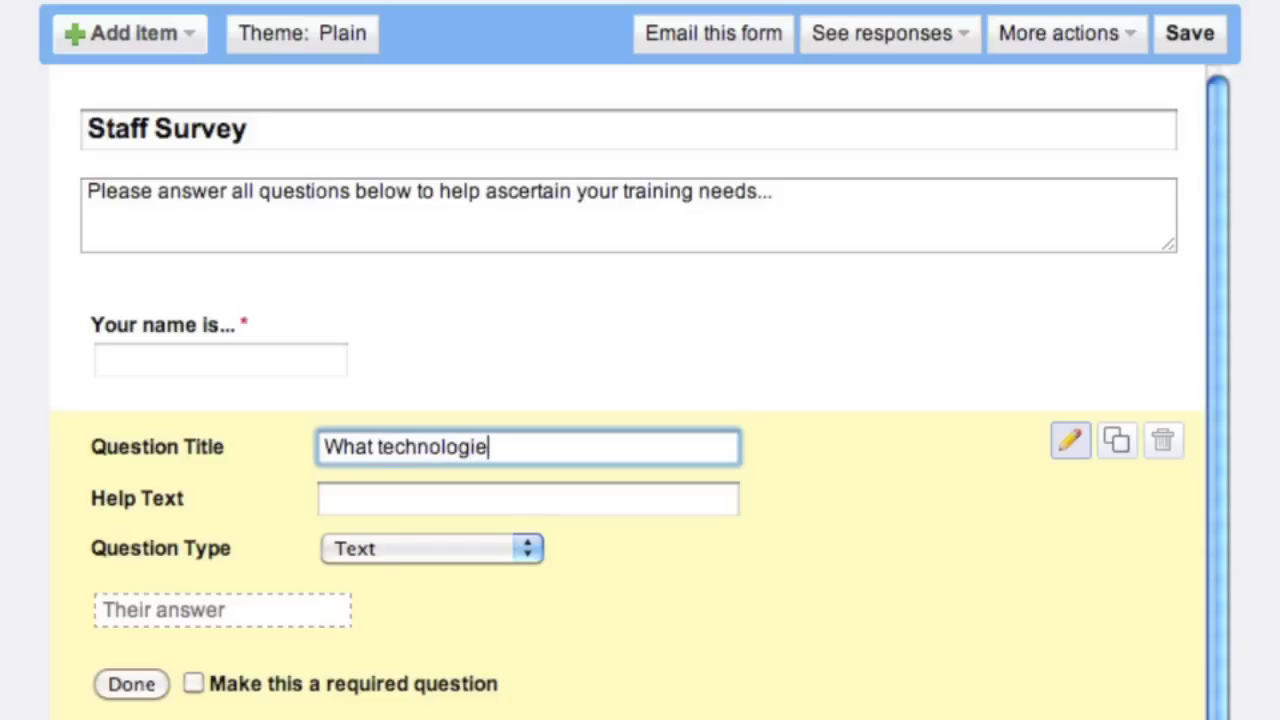
type("s do you mos")
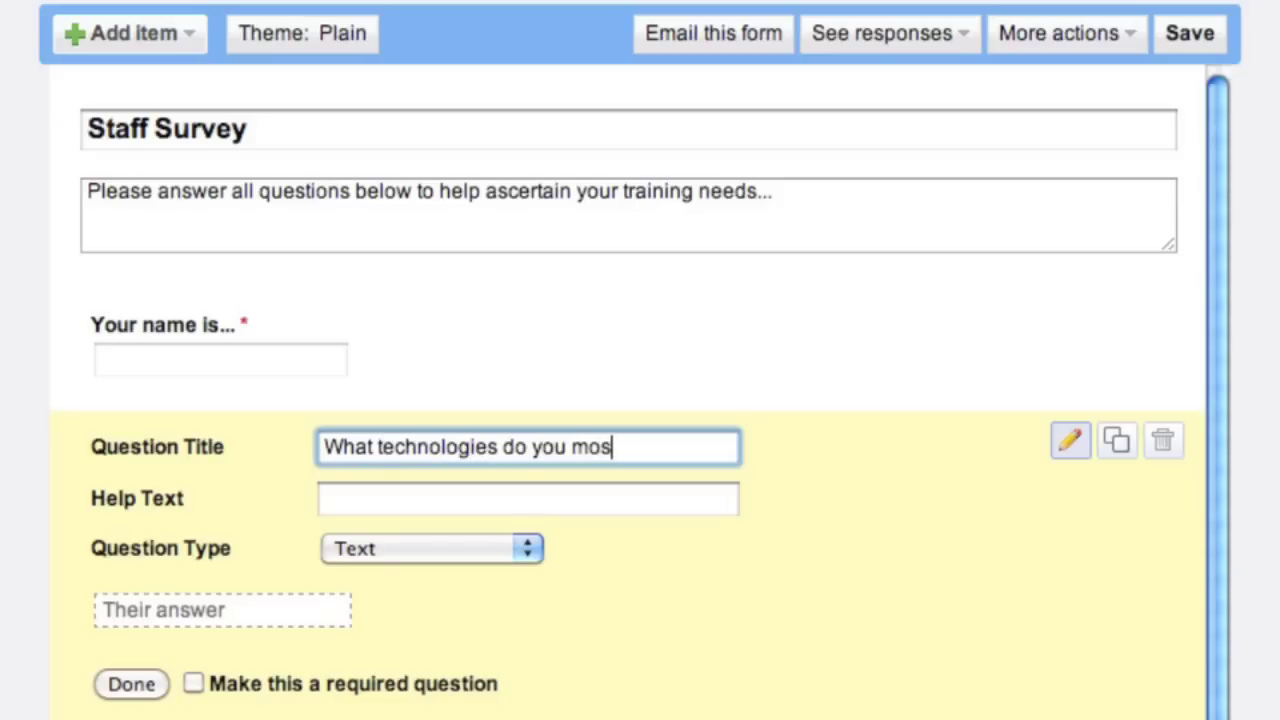
type("t need help with")
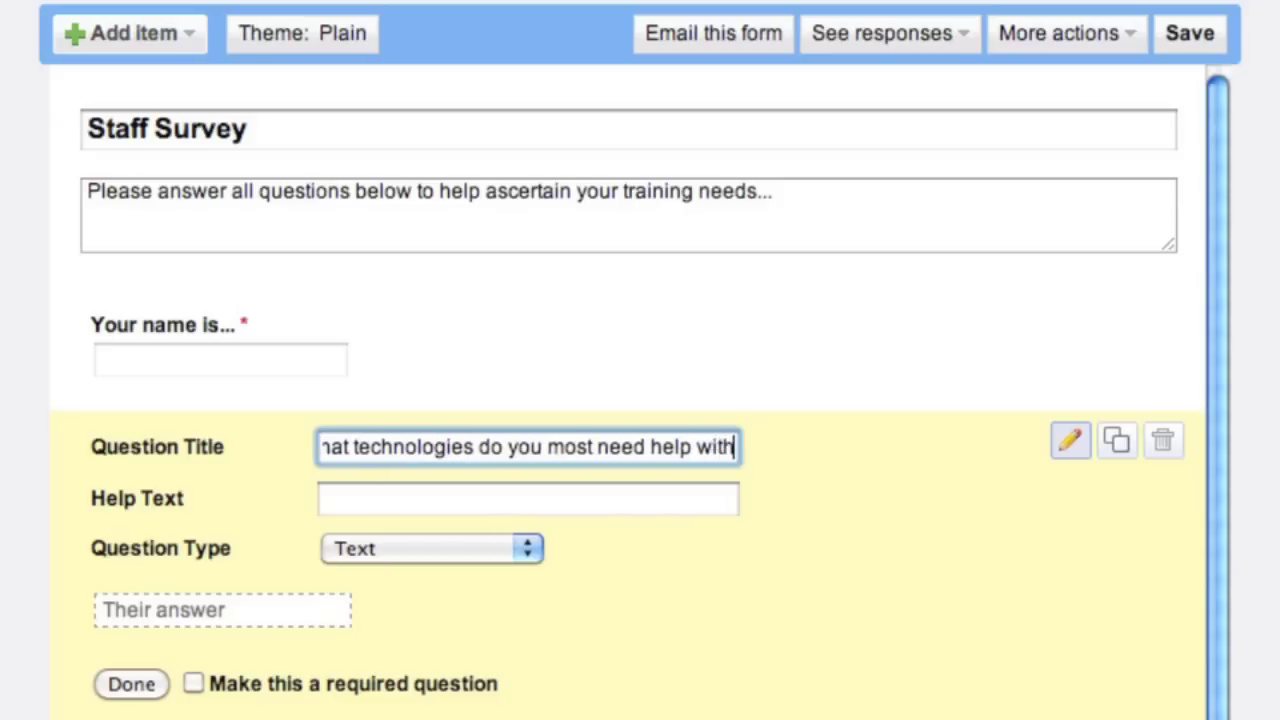
scroll(266, 240, "down", 5)
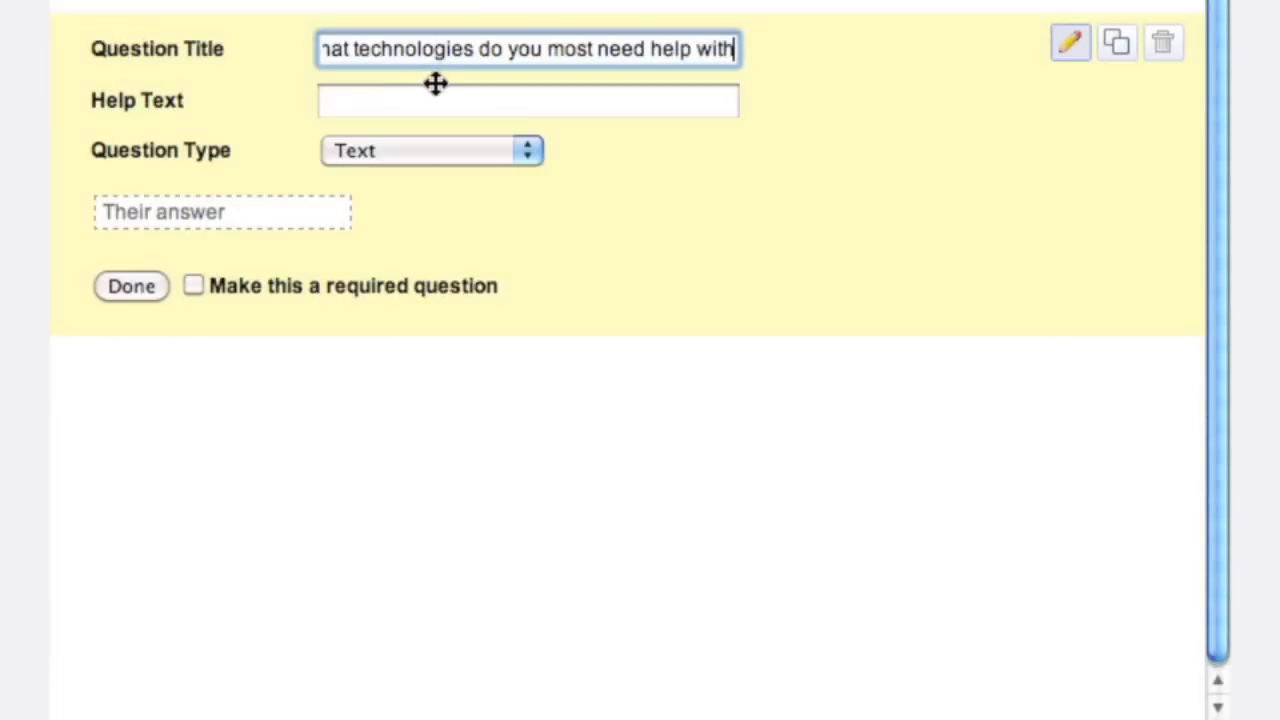
type("?")
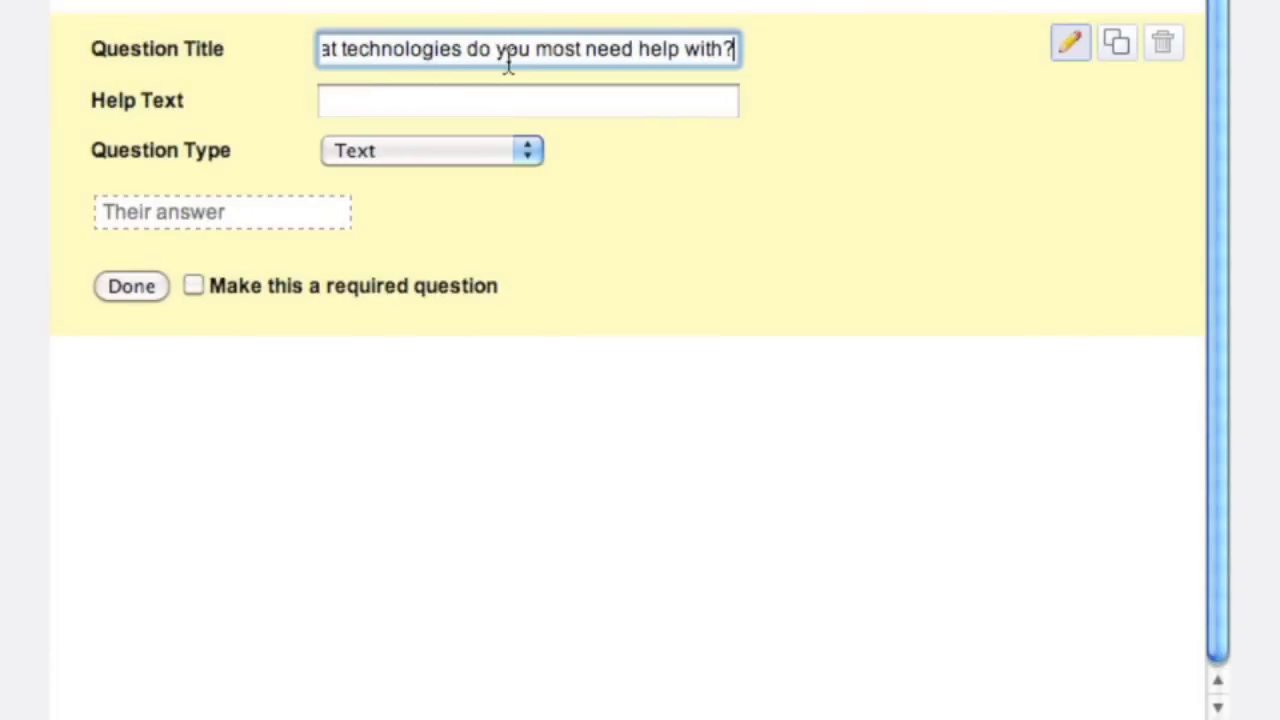
left_click(517, 100)
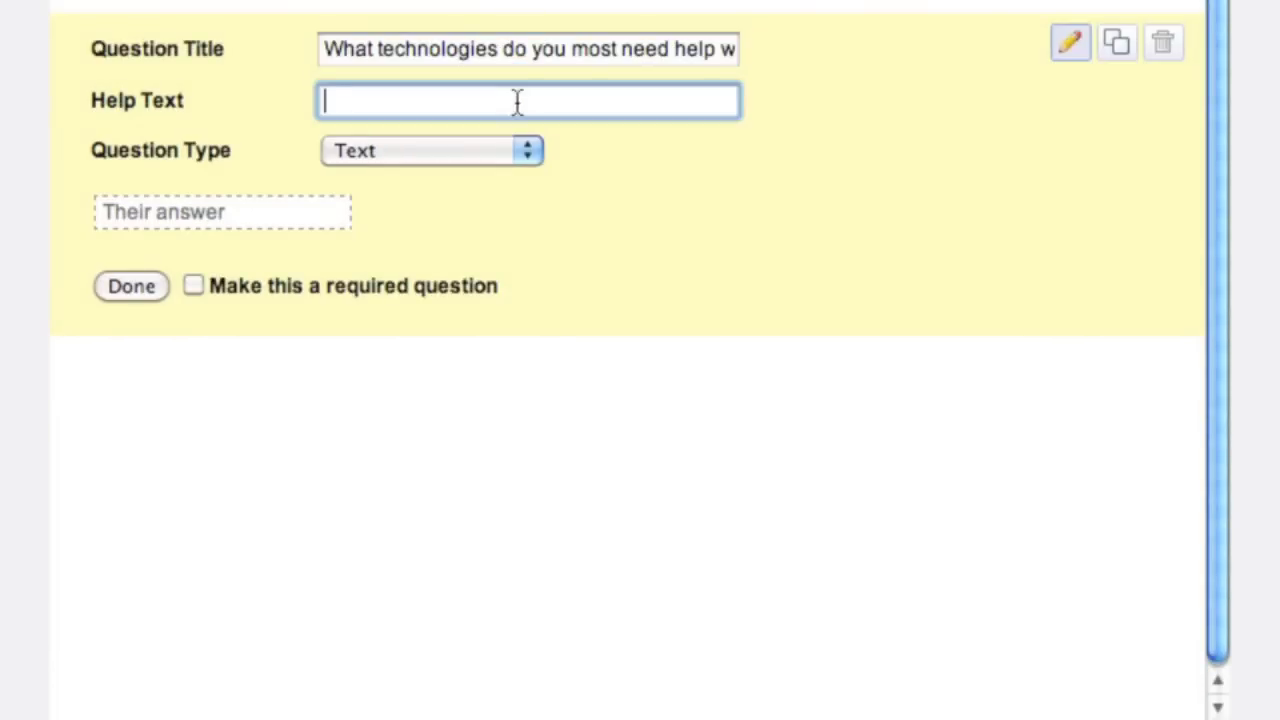
type("Choose as man")
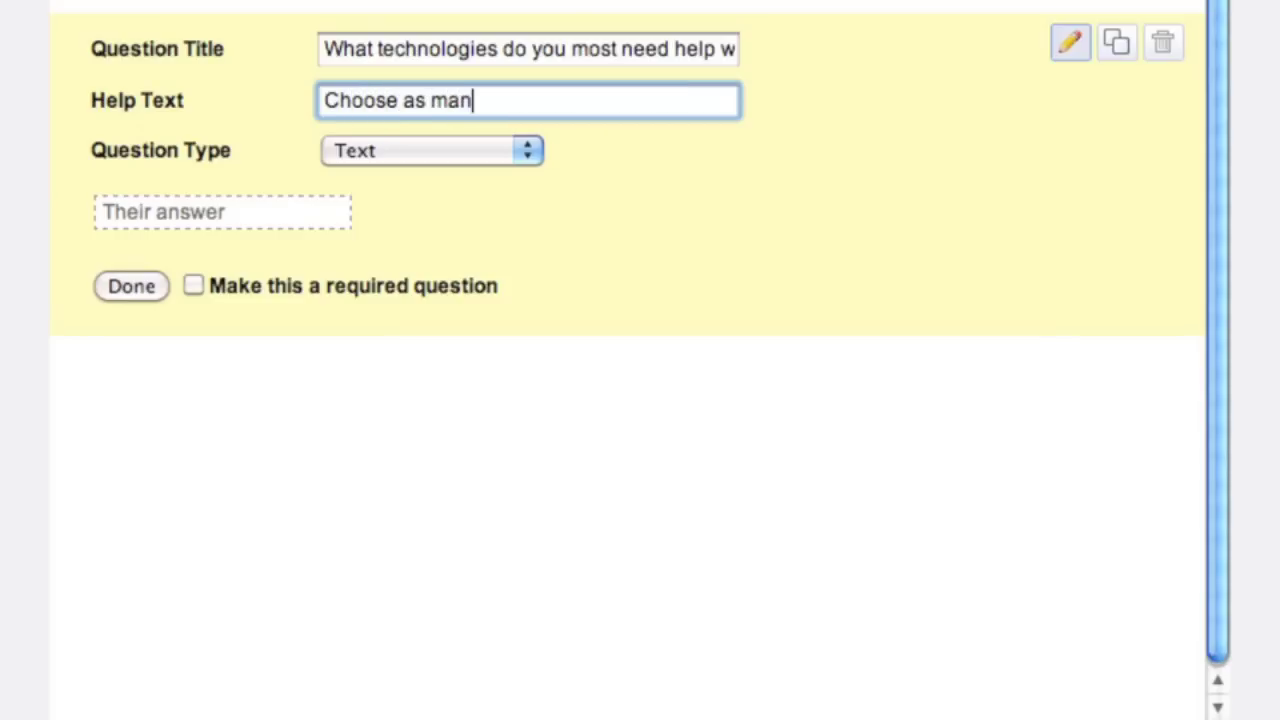
type("y as necess")
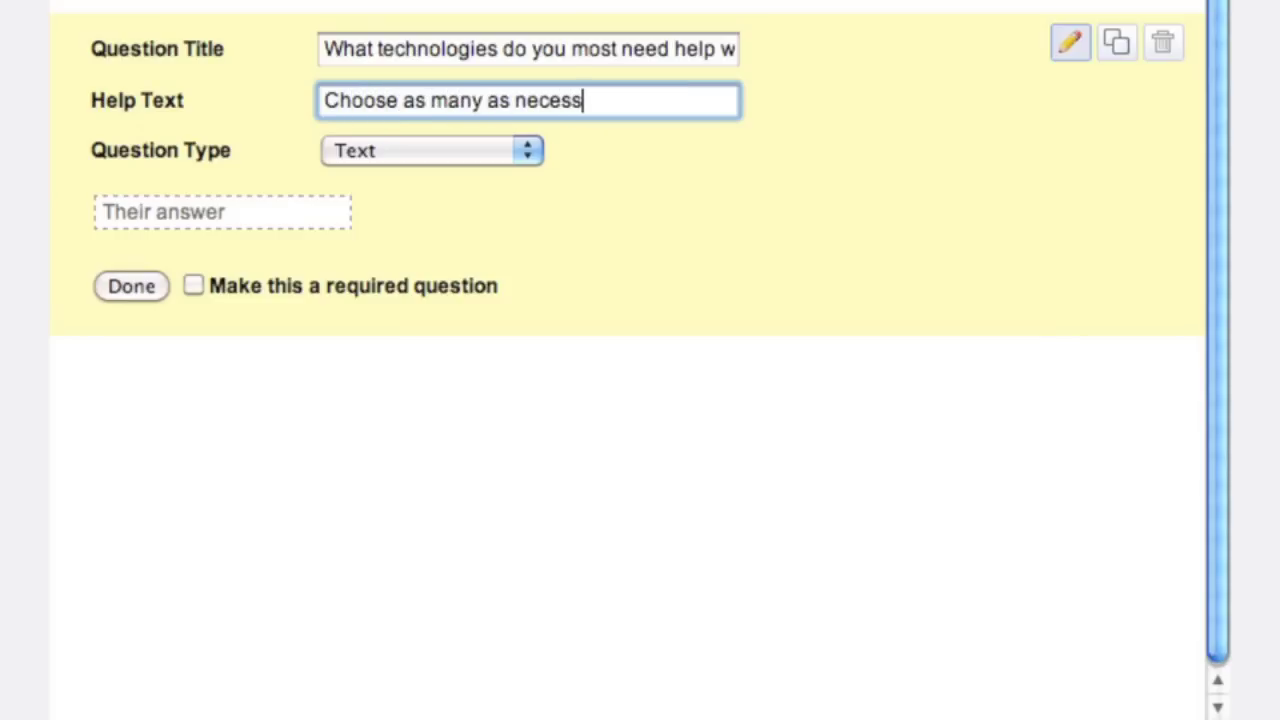
type("ary...")
left_click(522, 148)
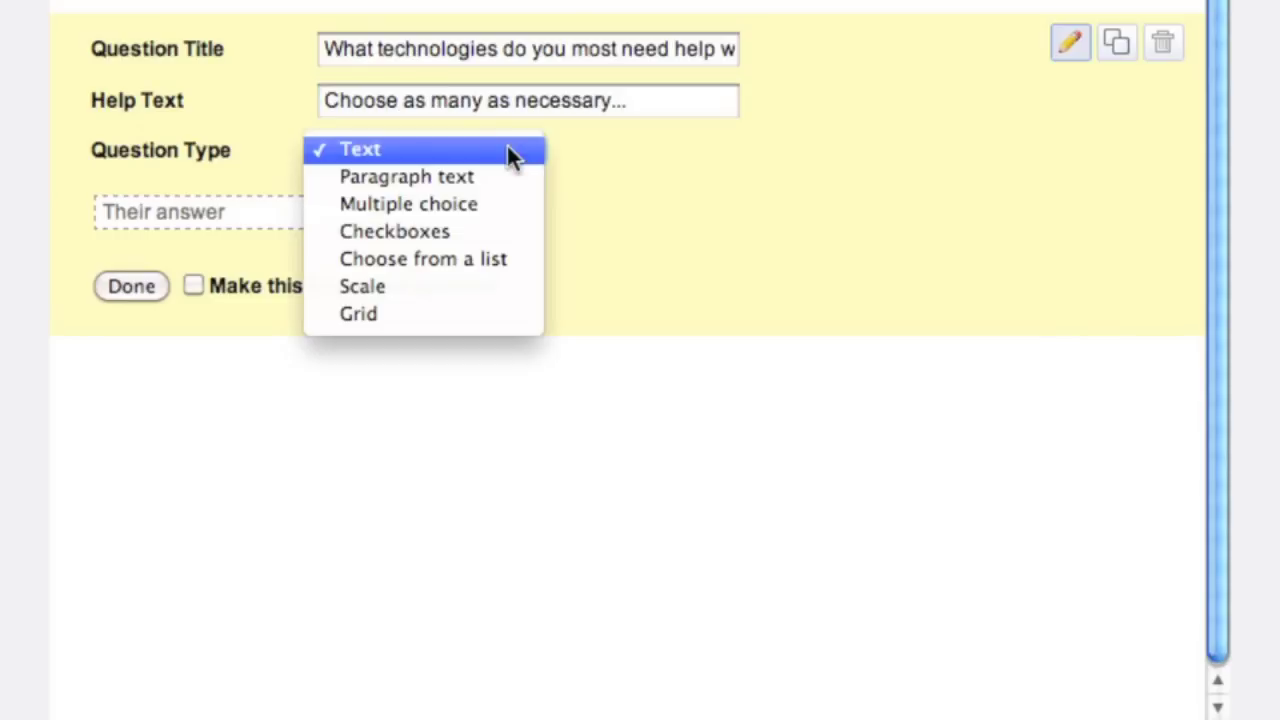
- Make it a required Checkboxes question offering SmartBoard, Document Cameras, Inspiration 9 and Podcasting
left_click(497, 235)
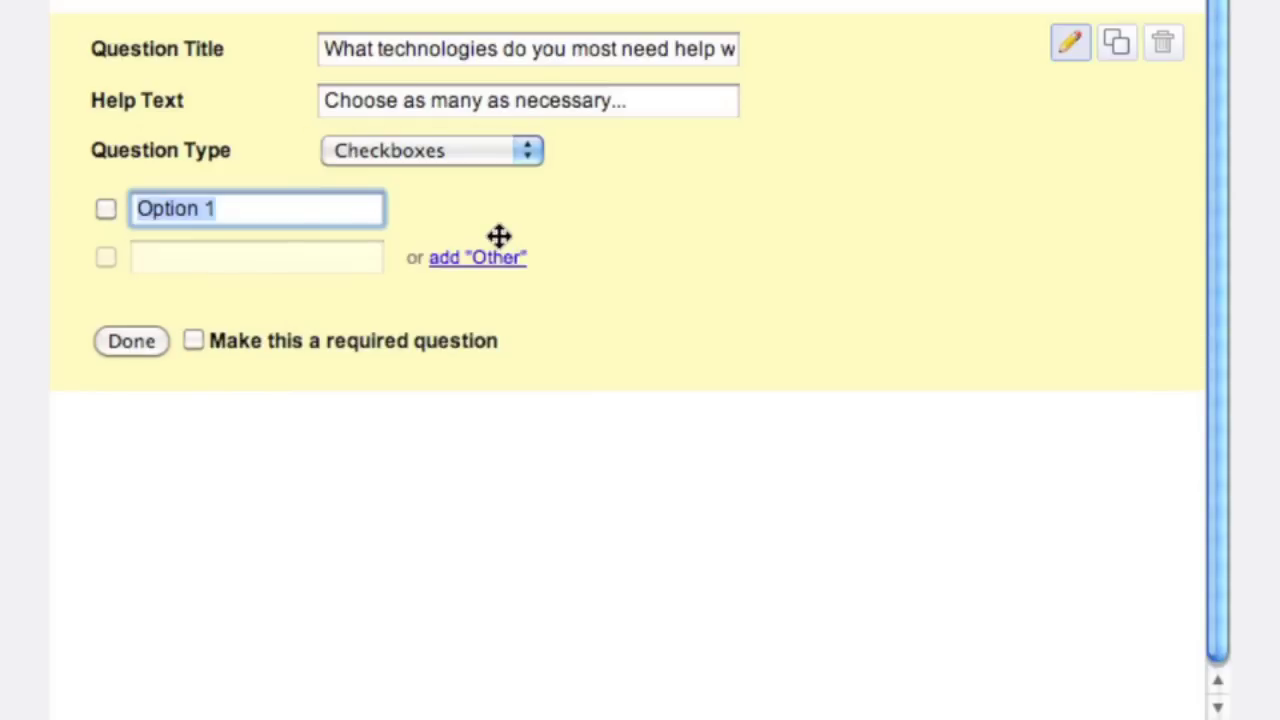
type("Smatr")
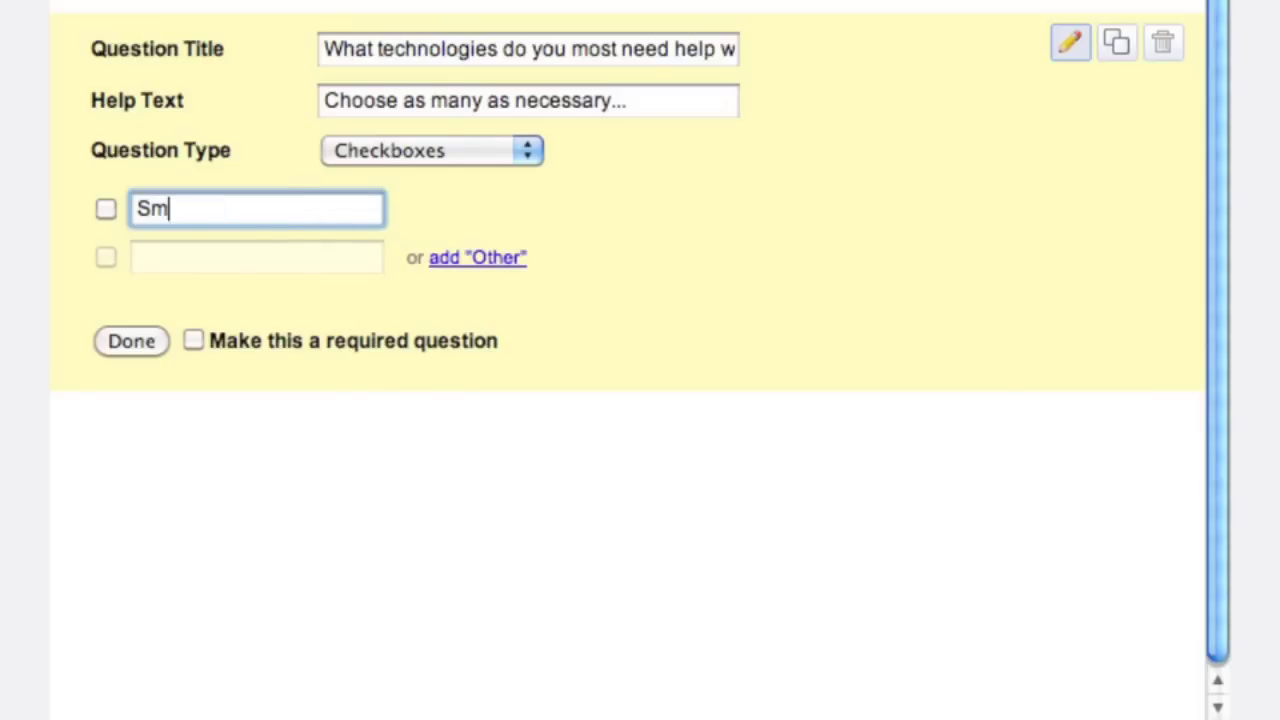
key("BackSpace")
key("BackSpace")
type("rtBoard")
key("Return")
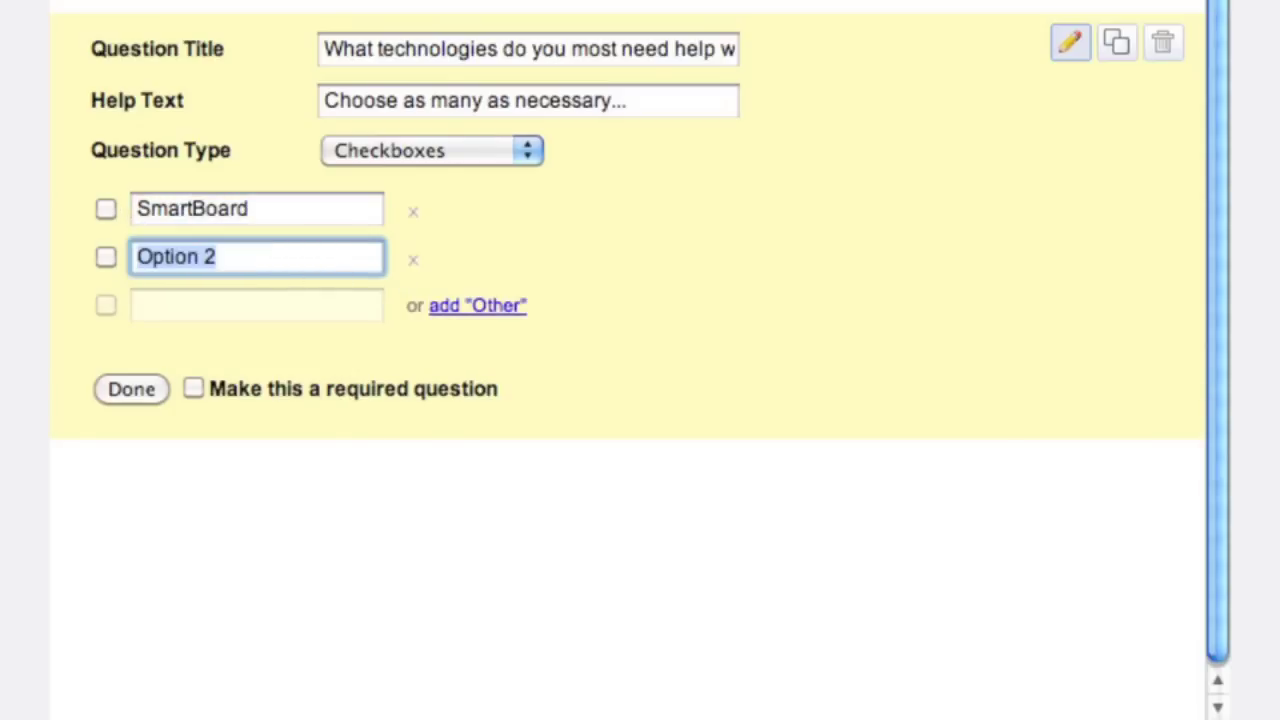
type("Docu")
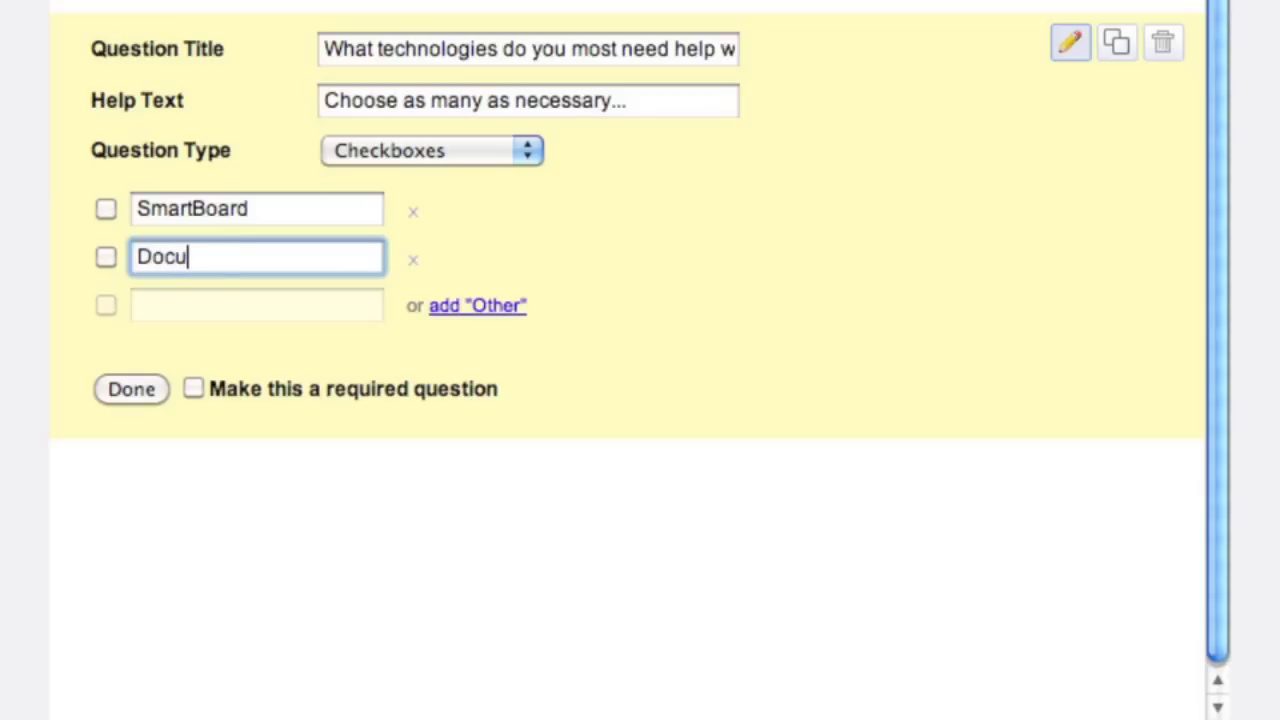
type("ment Cameras")
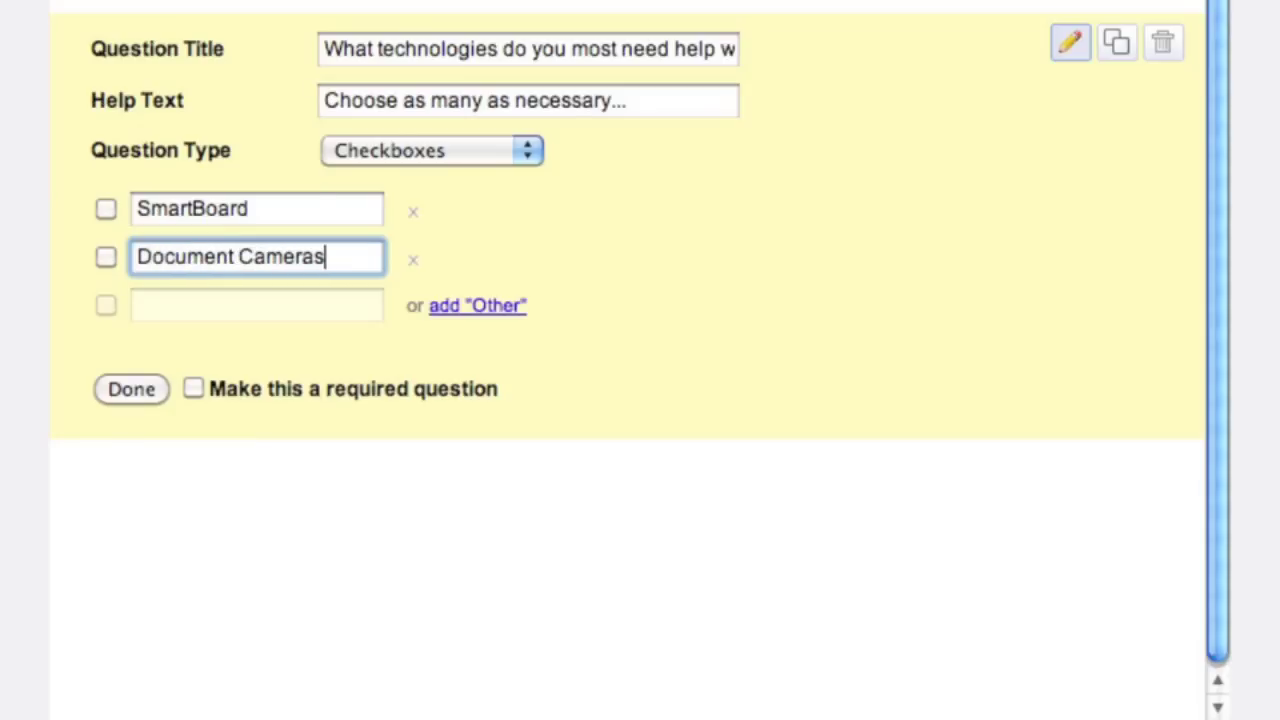
key("Return")
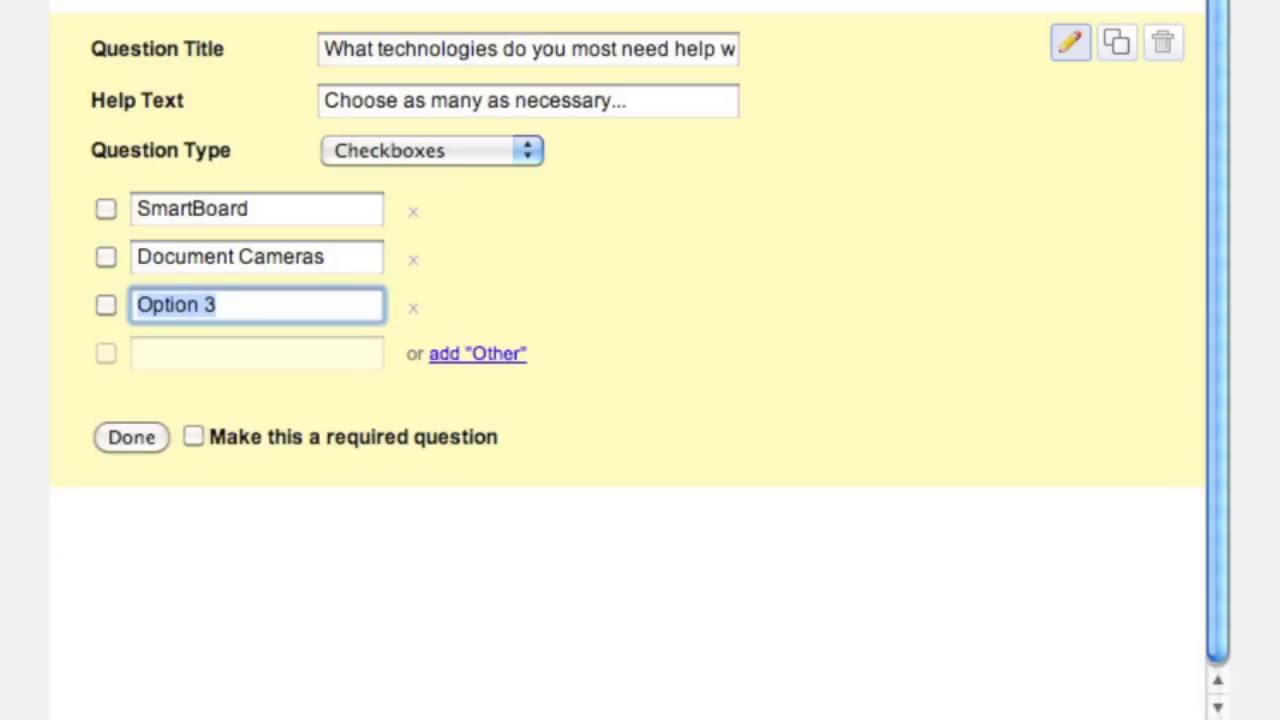
type("Inspi")
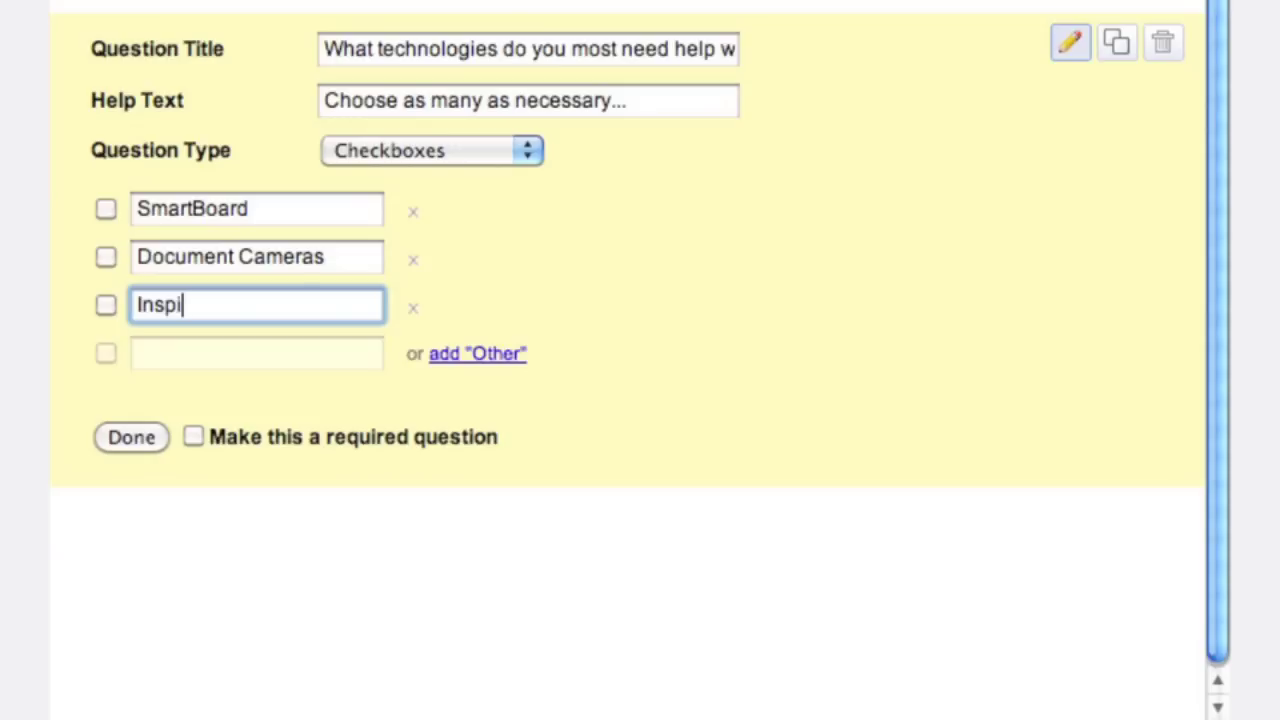
type("ration 9")
key("Return")
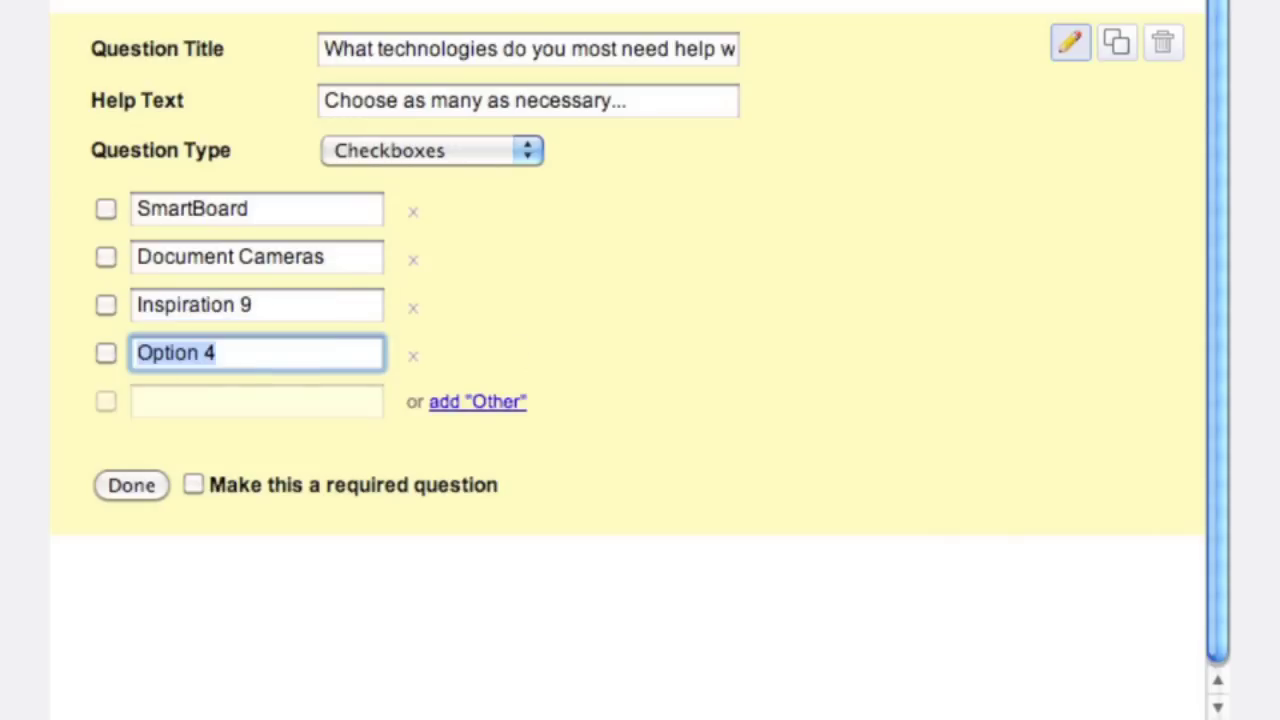
type("Podcasting")
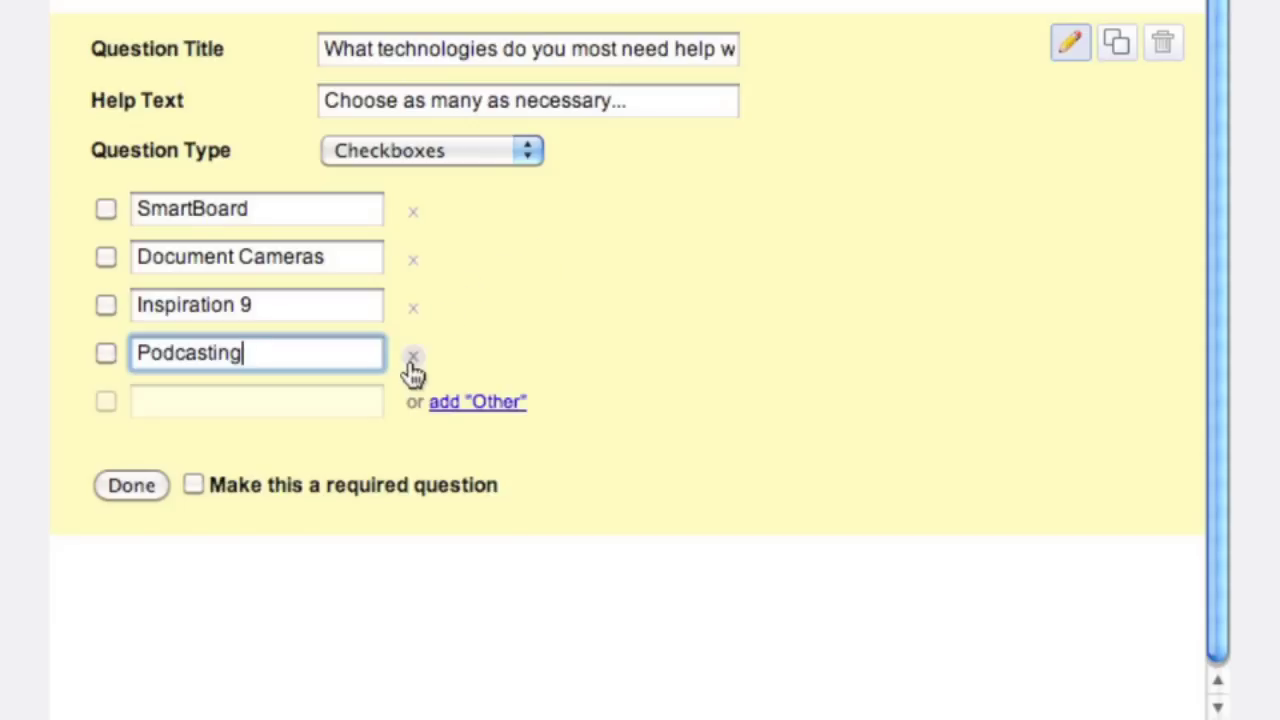
left_click(193, 485)
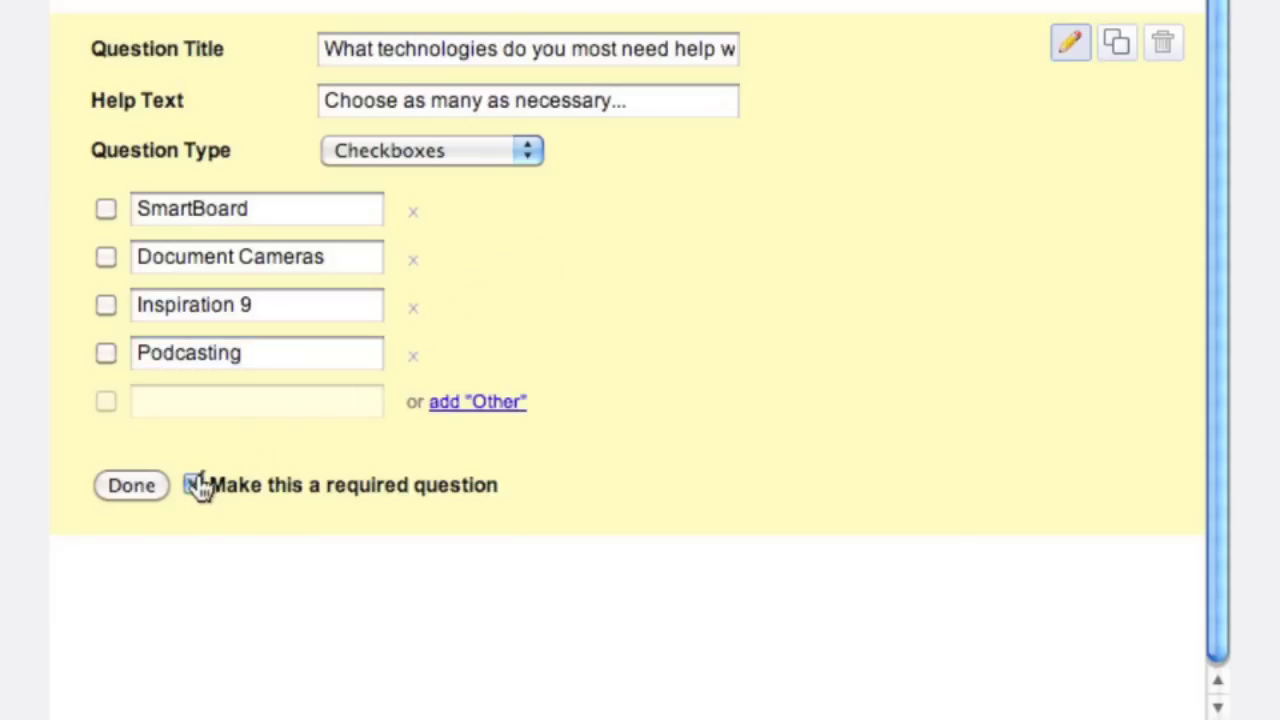
left_click(117, 487)
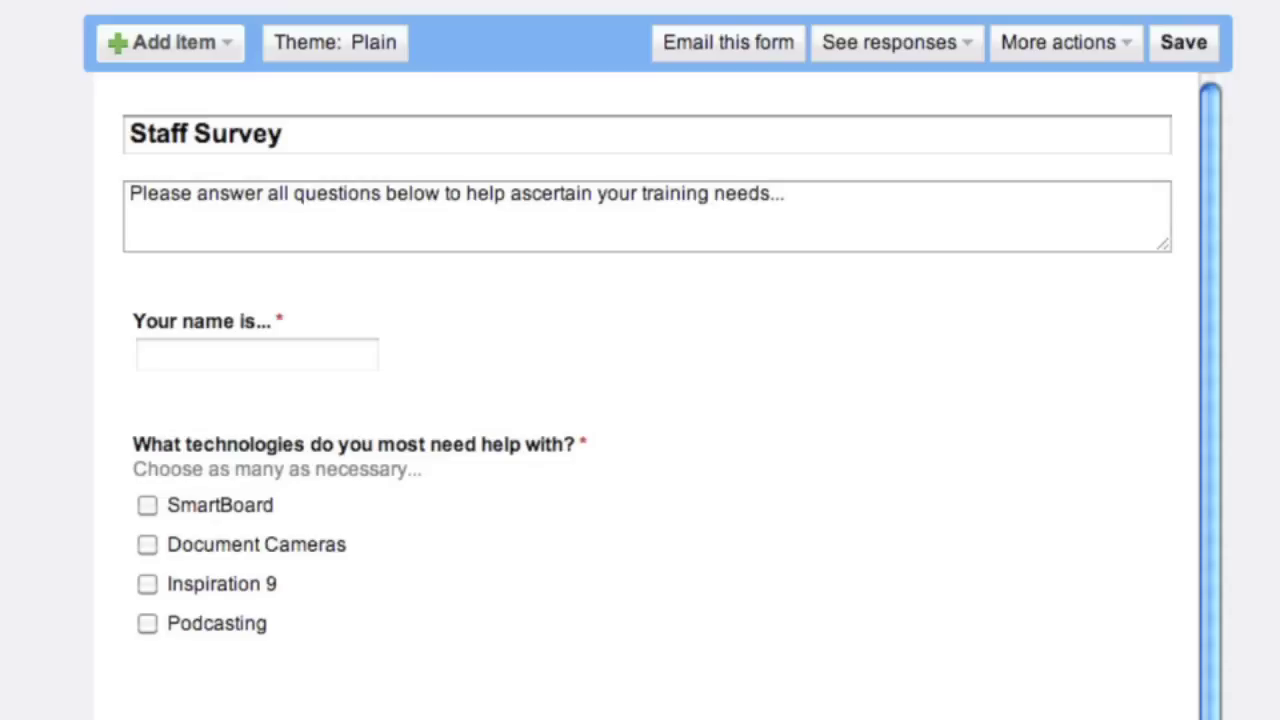
- Insert a 'Fun Questions' section header with the description 'Just for fun....'
left_click(207, 52)
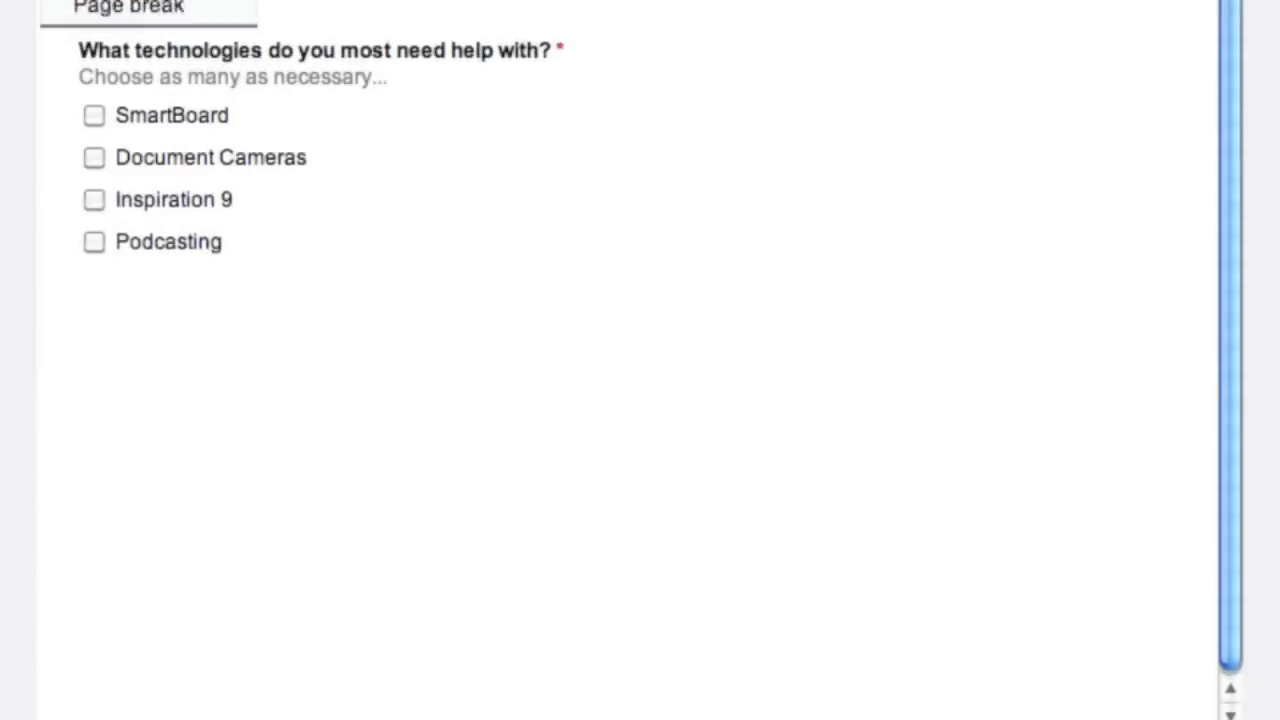
left_click(180, 0)
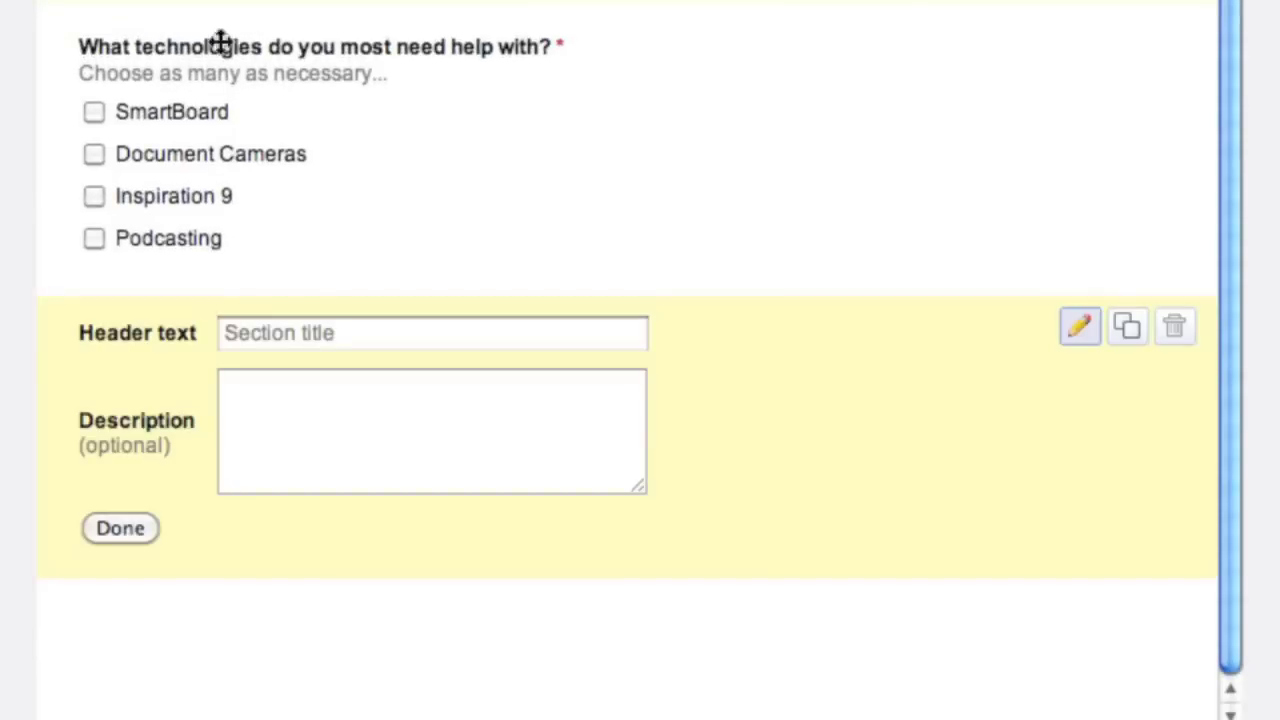
left_click(302, 334)
type("Fu")
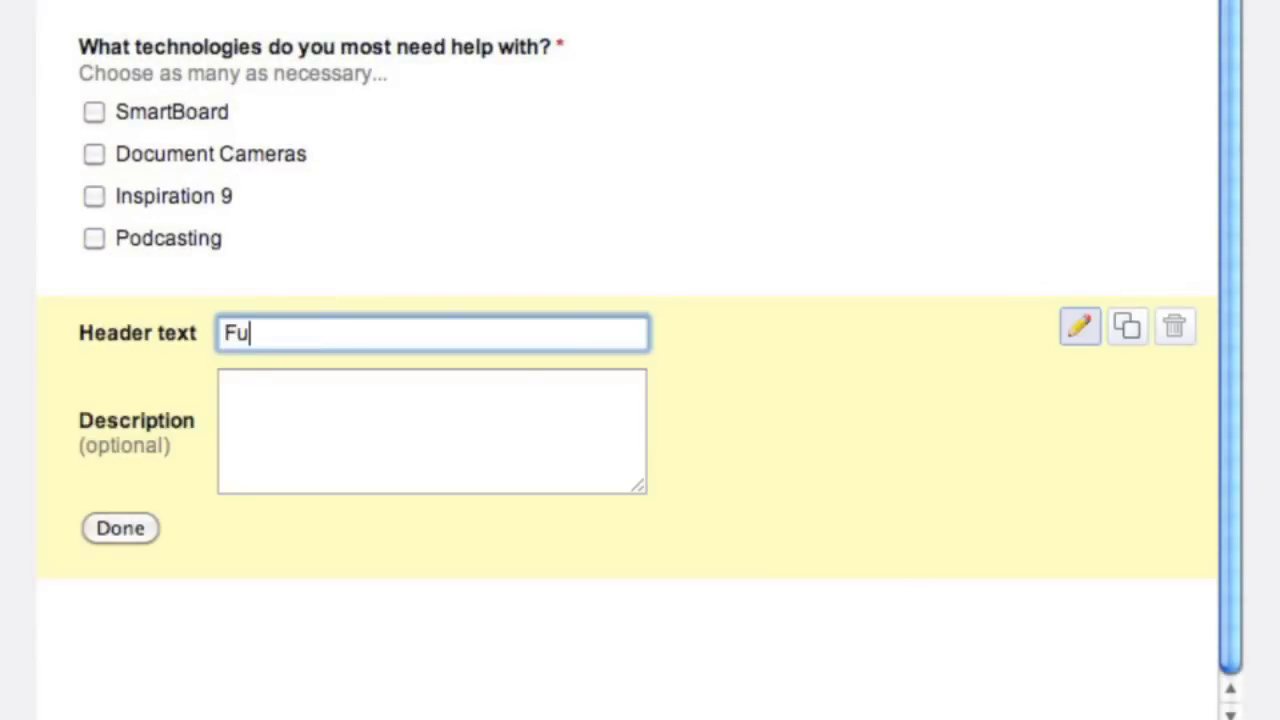
type("n Questions")
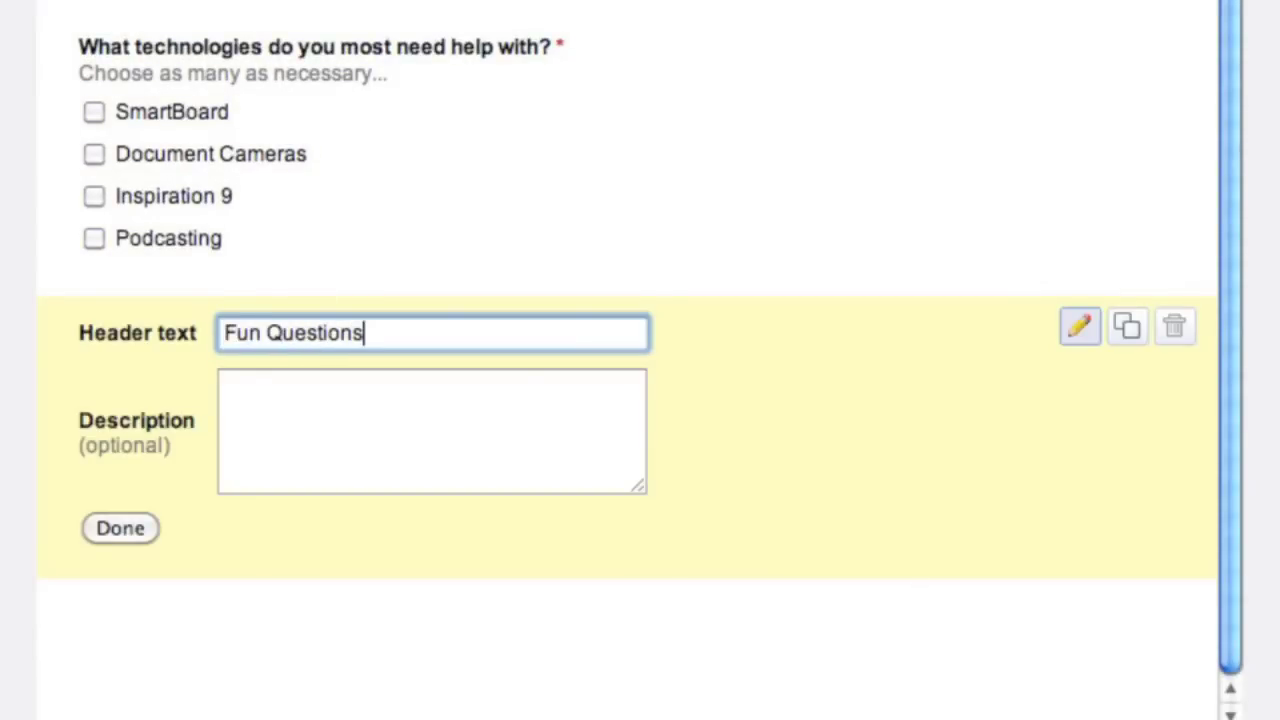
left_click(312, 393)
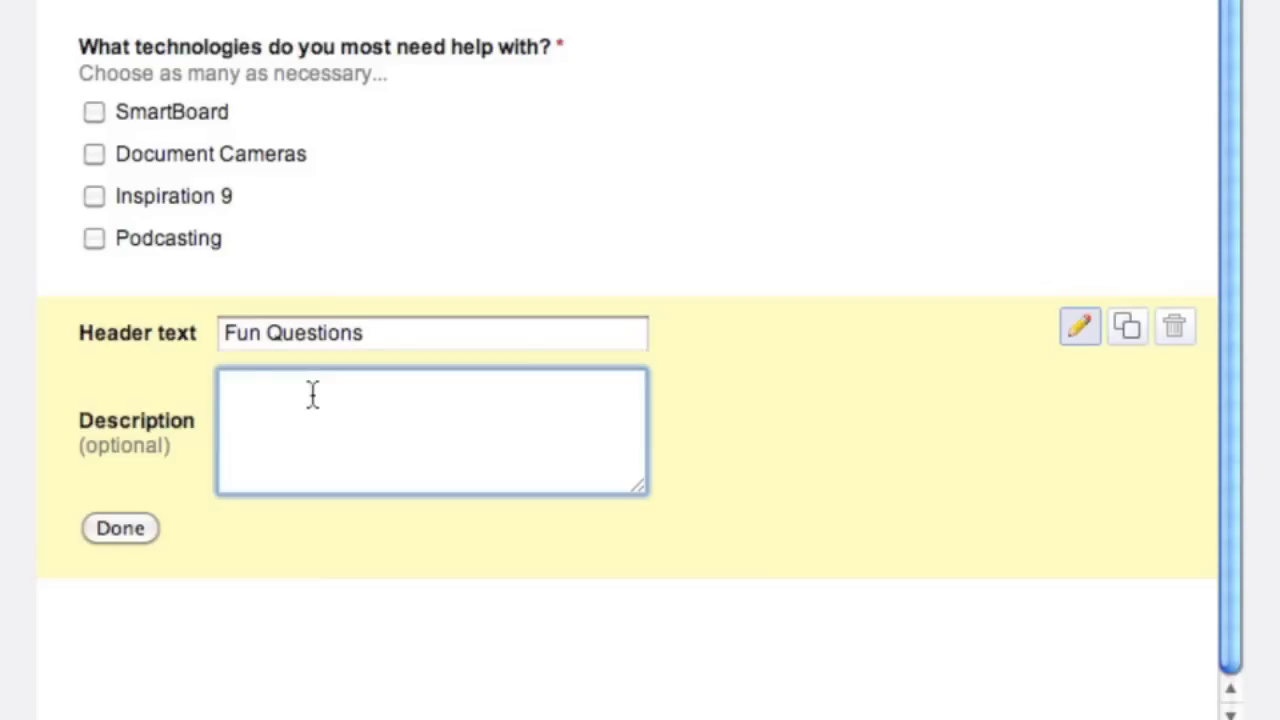
type("Just for fun....")
left_click(138, 530)
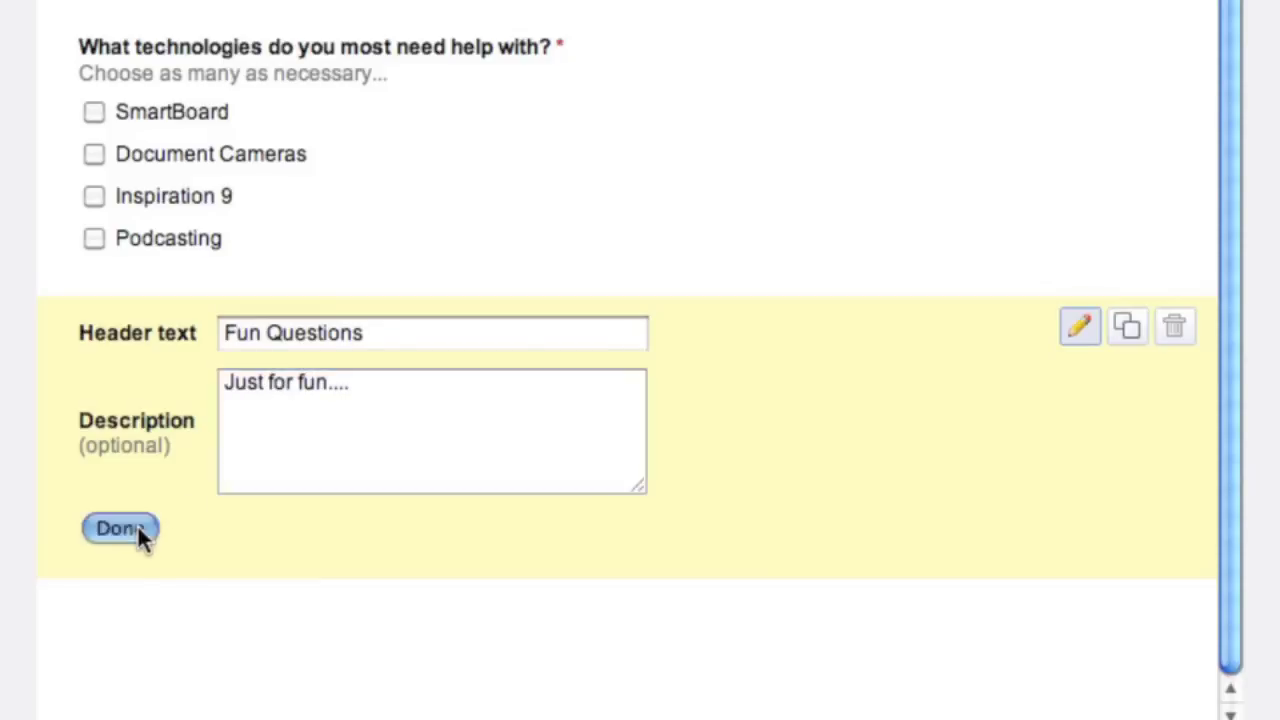
scroll(140, 450, "up", 5)
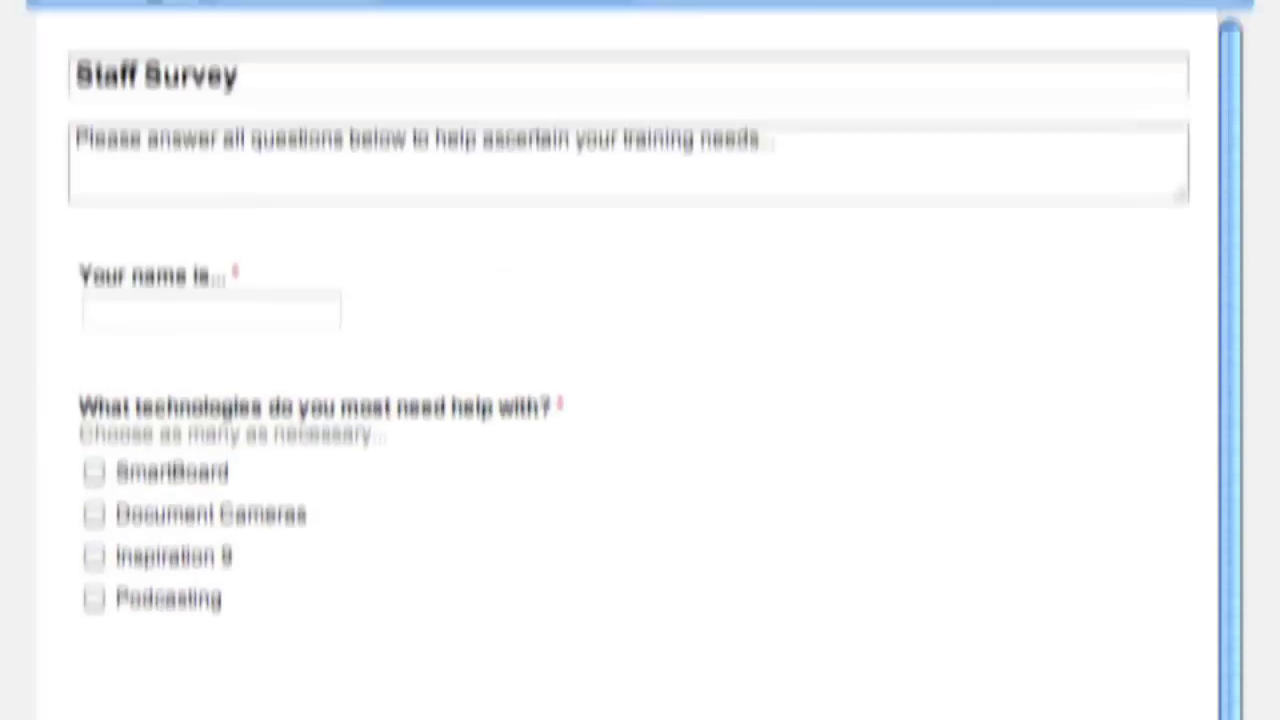
- Add a Scale question titled 'Rate the following movie - The Goonies'
left_click(148, 40)
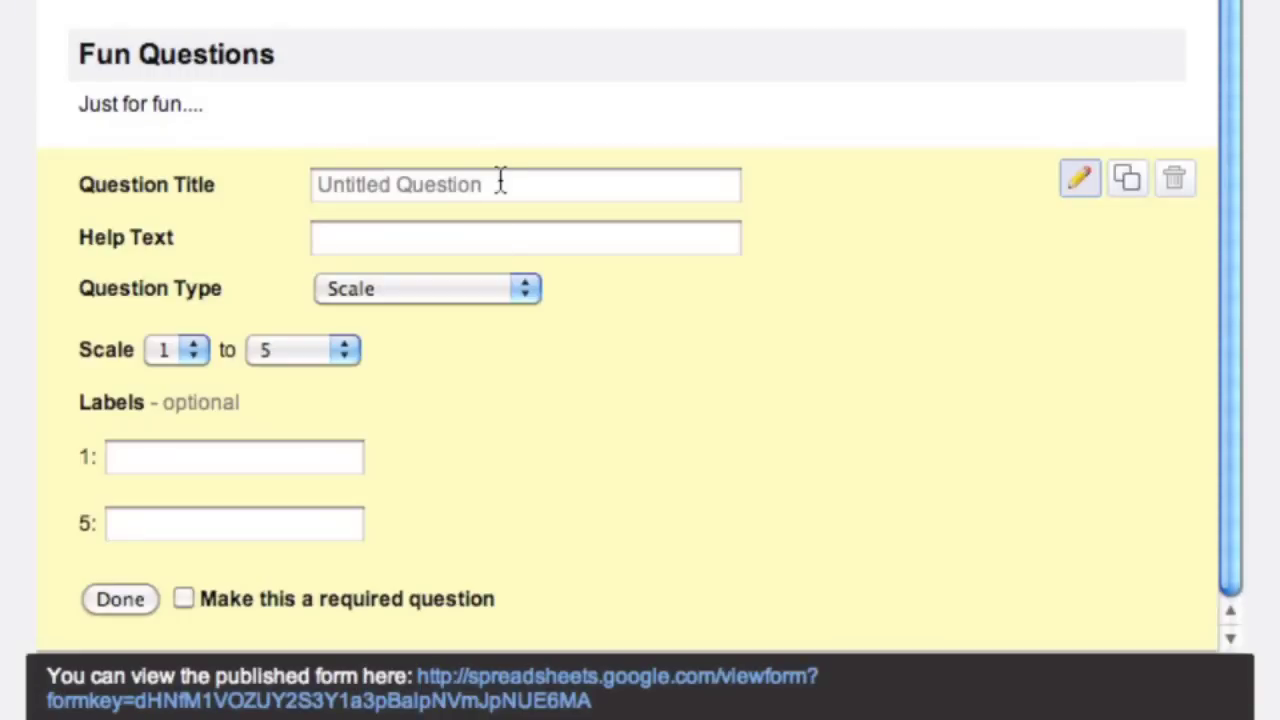
left_click(500, 183)
type("Rate t")
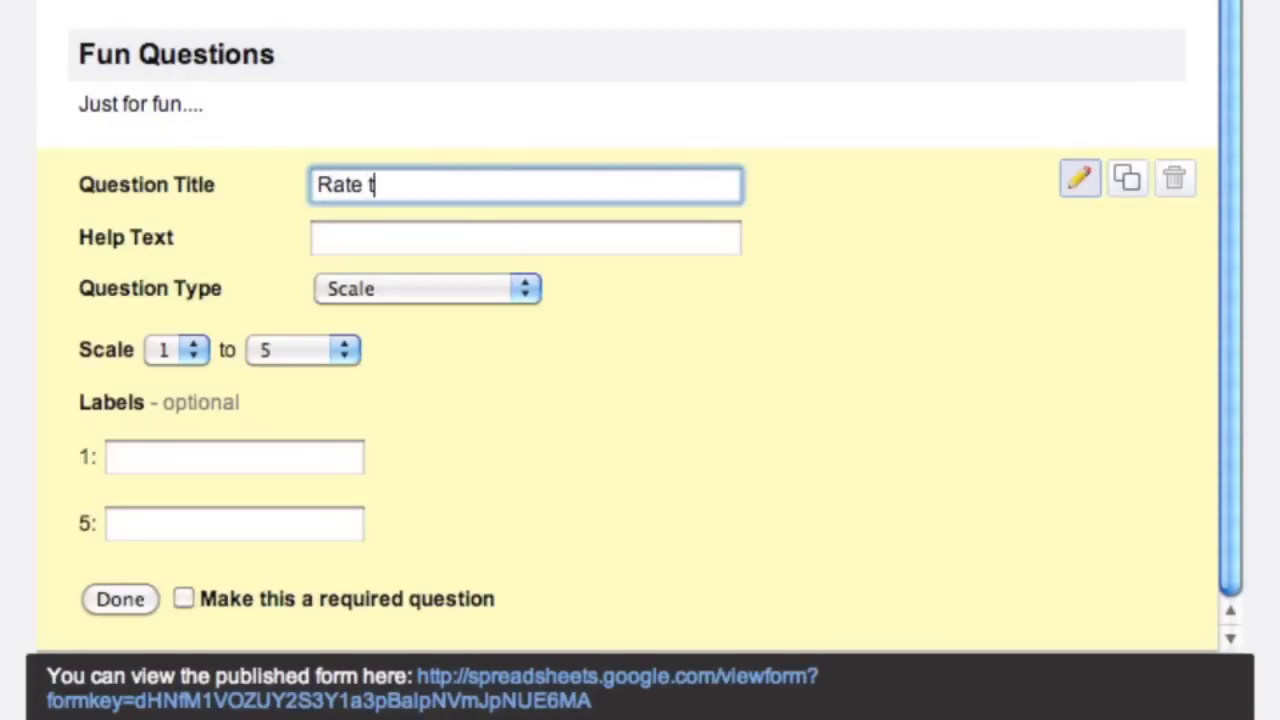
type("he following mobie")
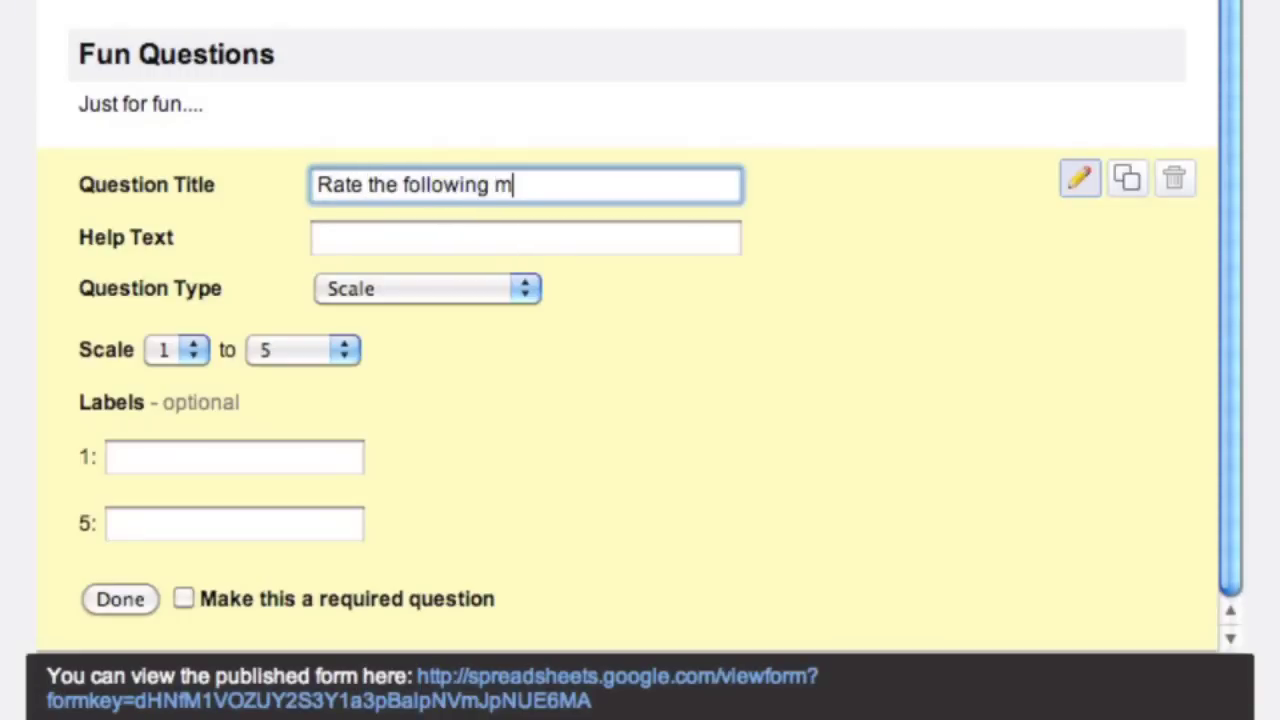
key("BackSpace")
key("BackSpace")
key("BackSpace")
type("v")
key("BackSpace")
type("vie - T")
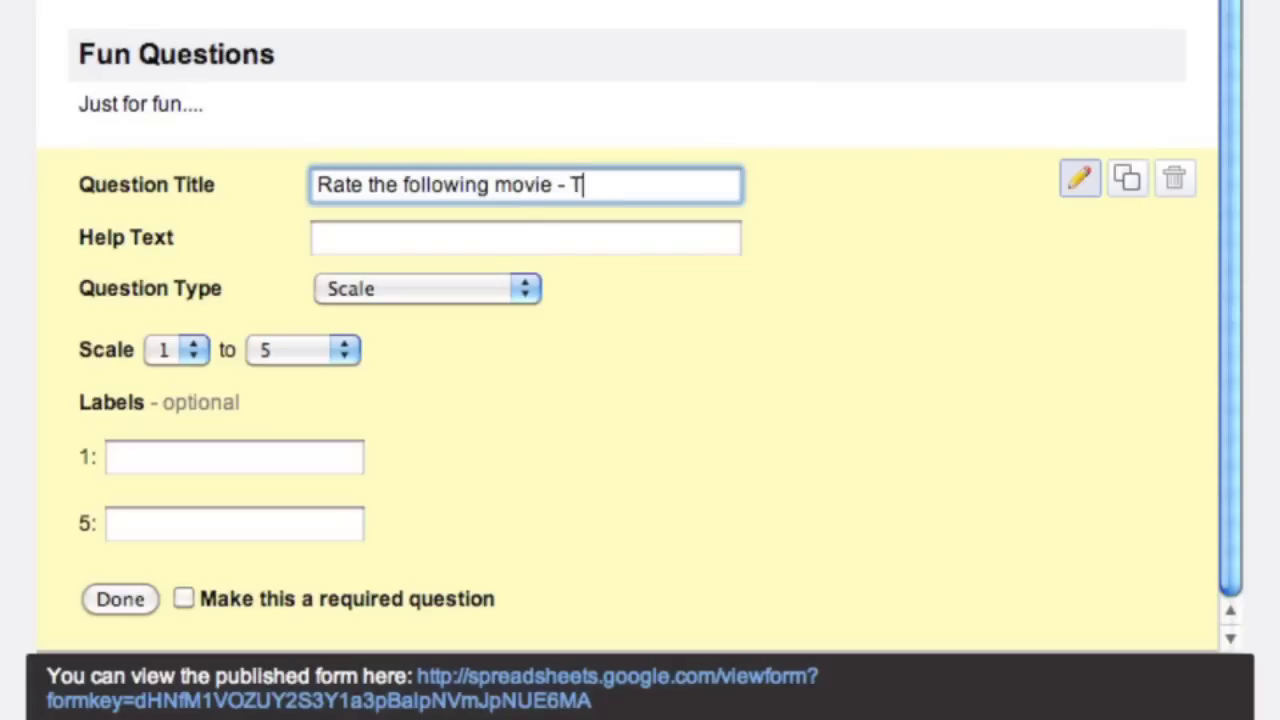
type("he Goonies")
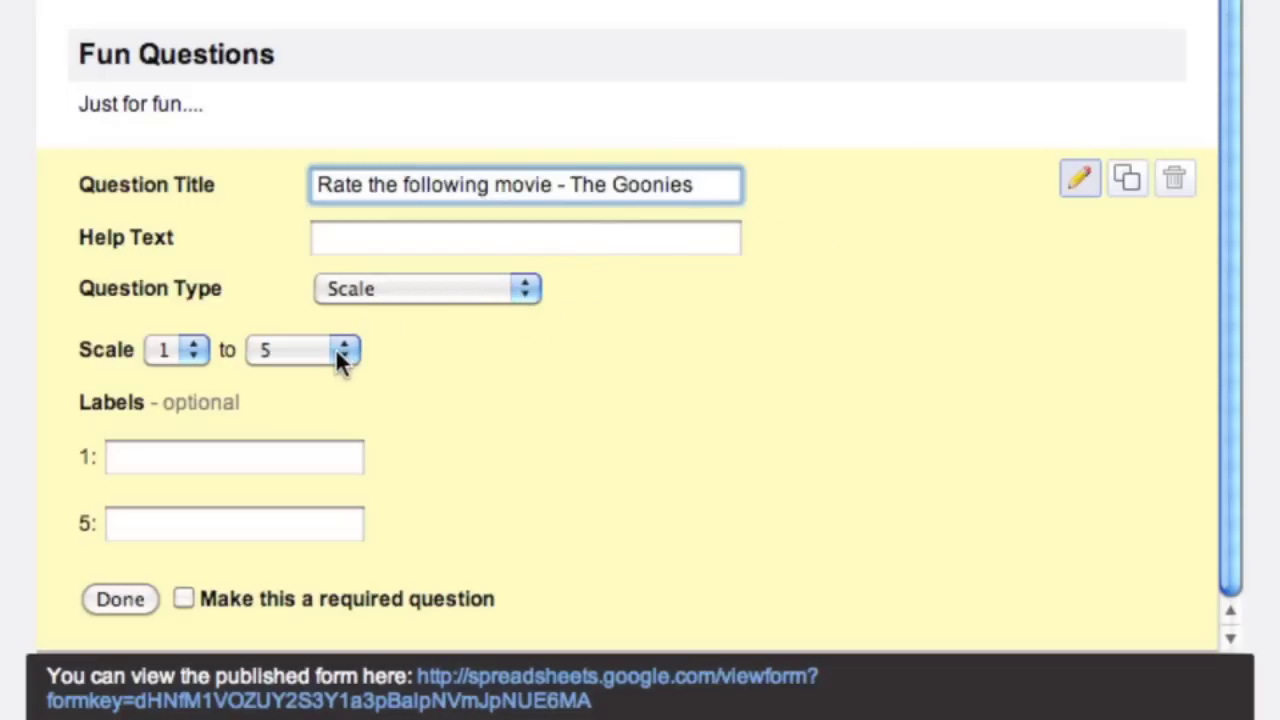
- Label the 1-to-5 scale ends 'Awful ; (' and 'Awesome : )' and finish the question
left_click(300, 457)
type("Awful ; (")
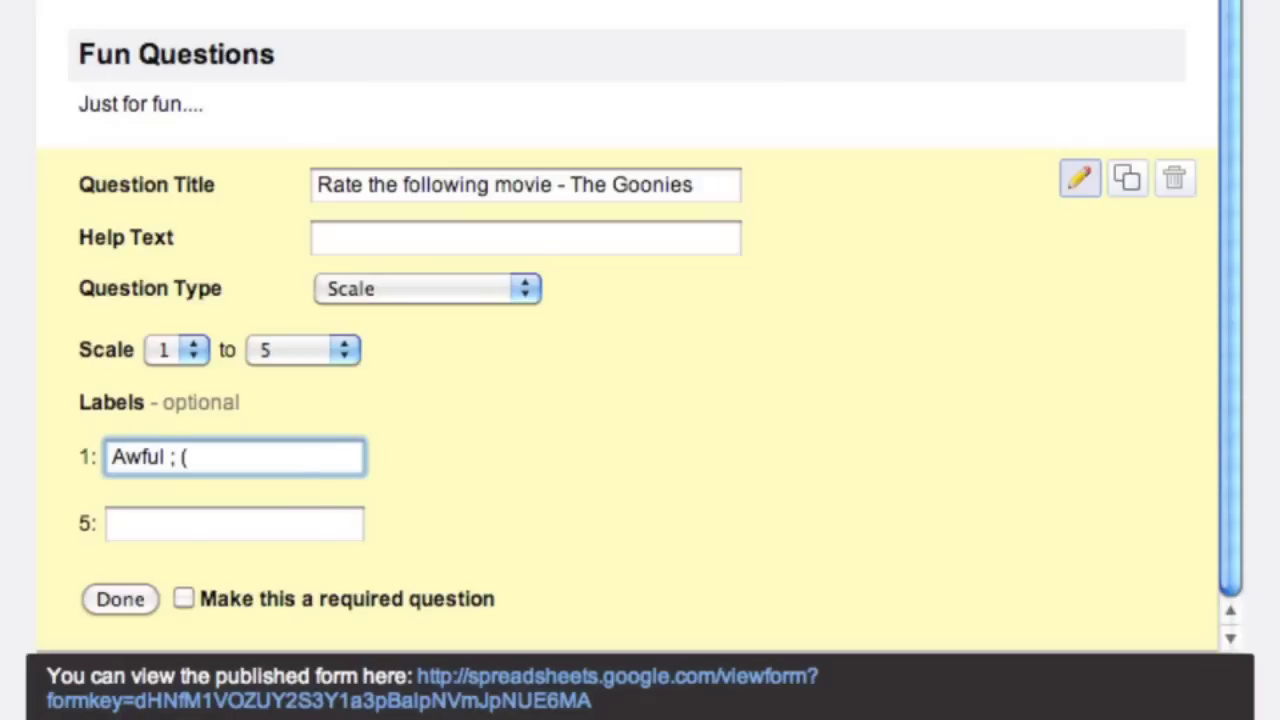
left_click(295, 531)
type("Awesome ")
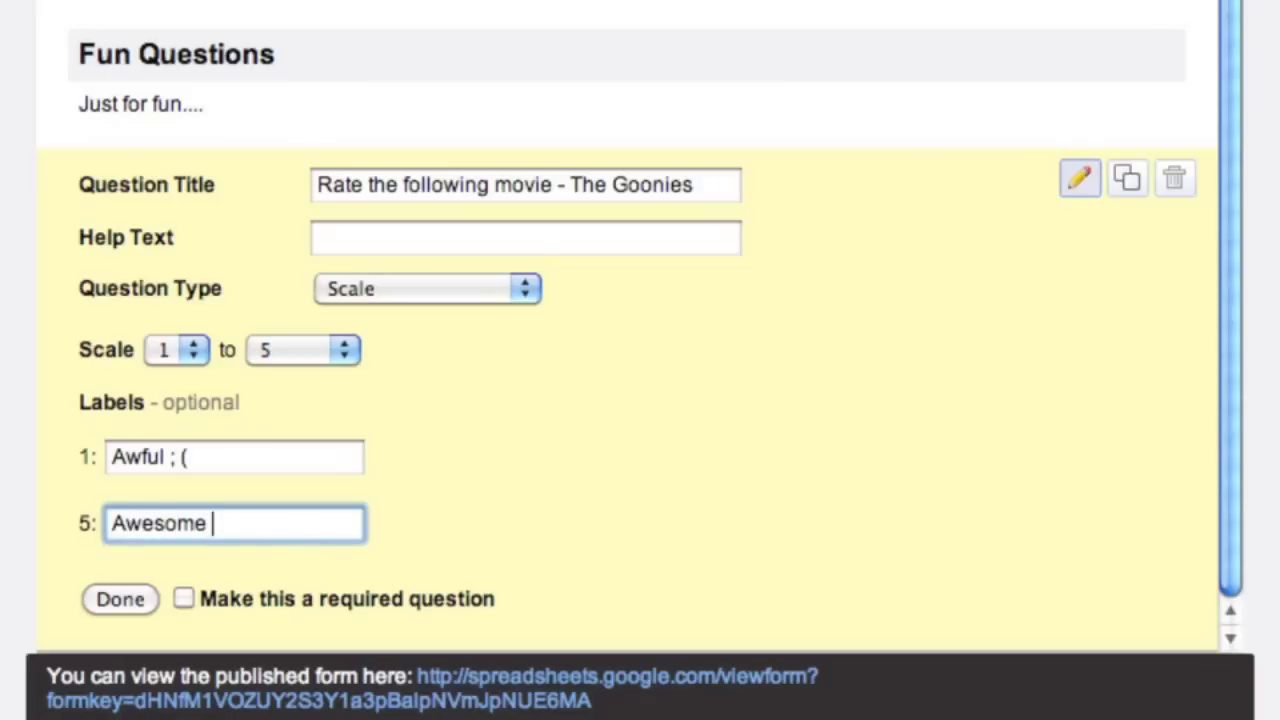
type(": )")
left_click(121, 599)
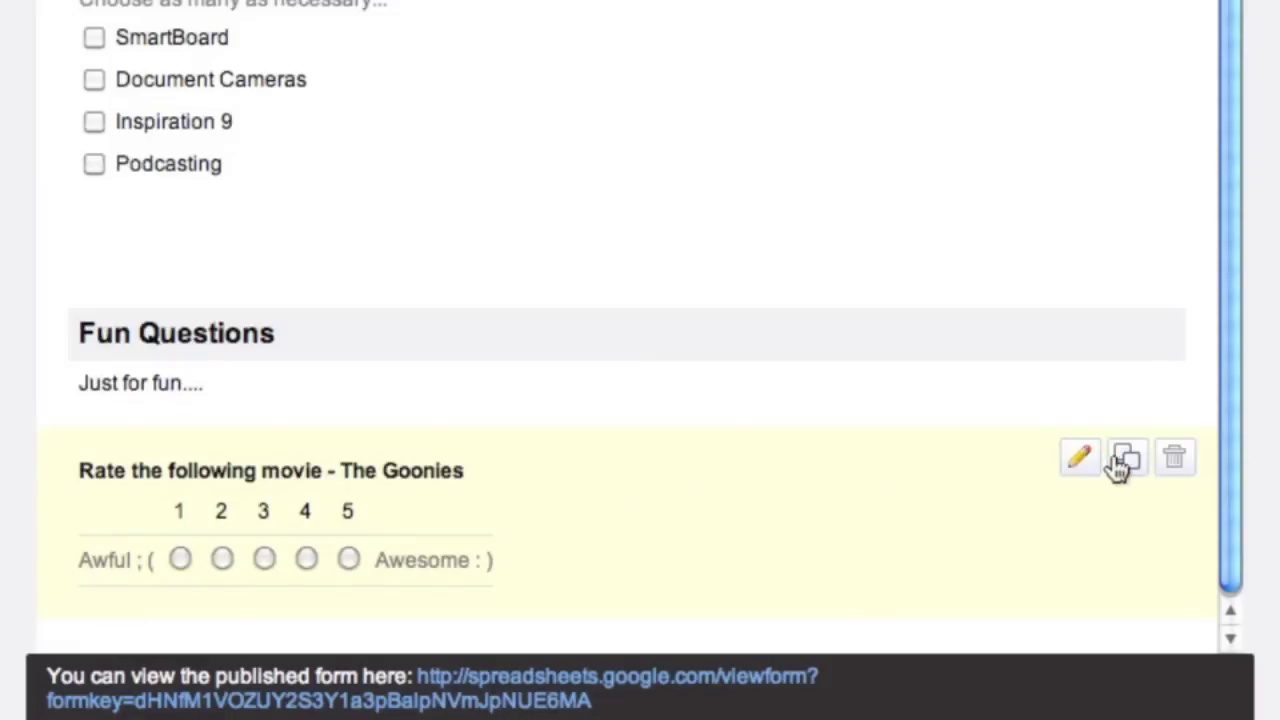
left_click(1125, 460)
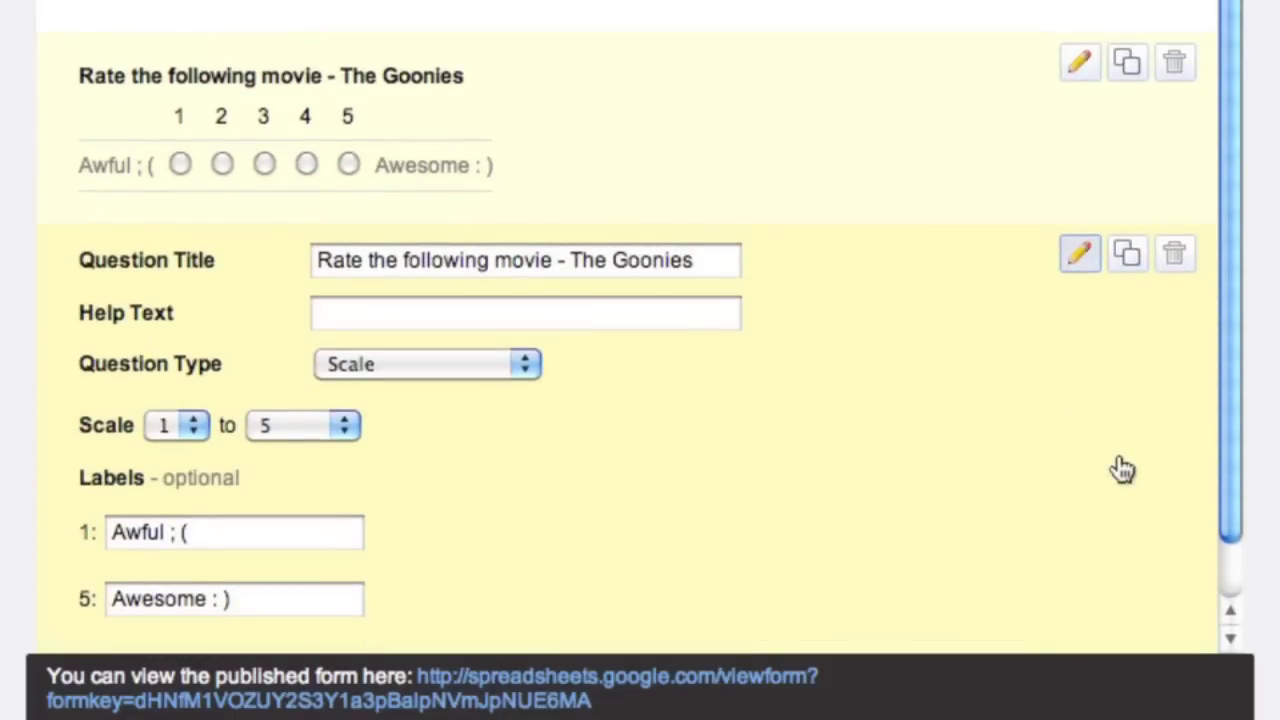
left_click_drag(723, 260, 574, 260)
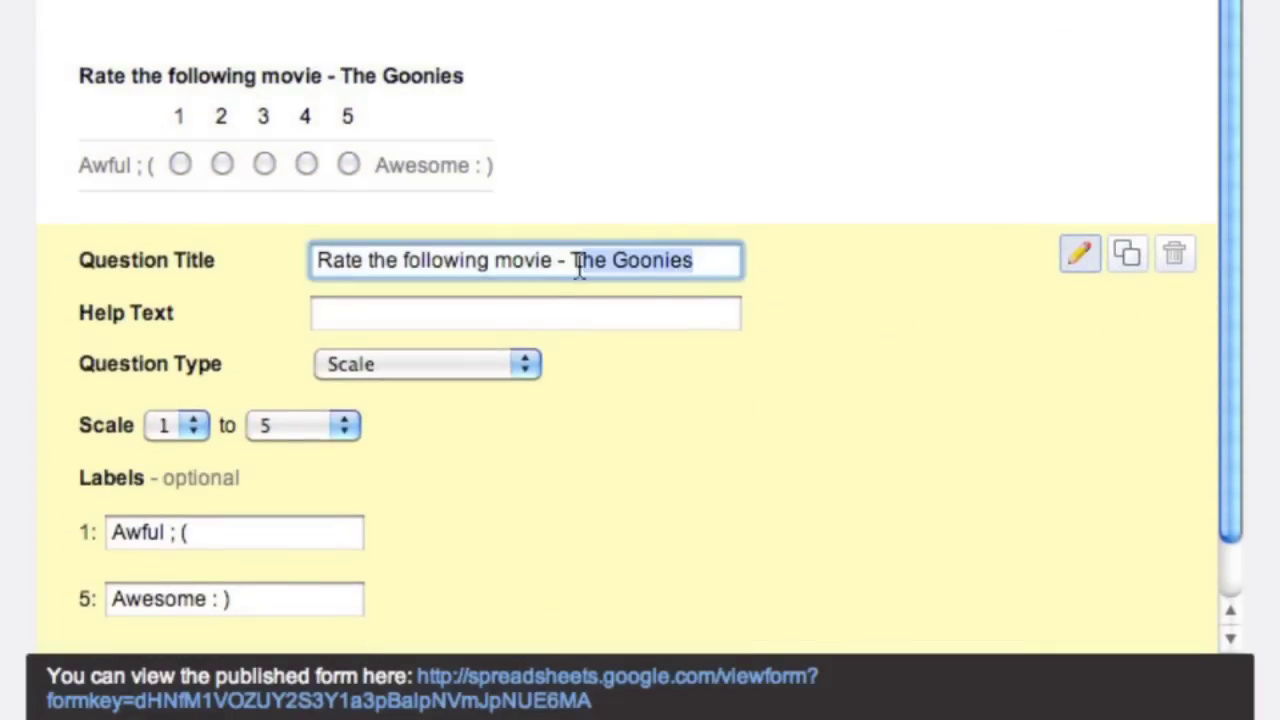
key("BackSpace")
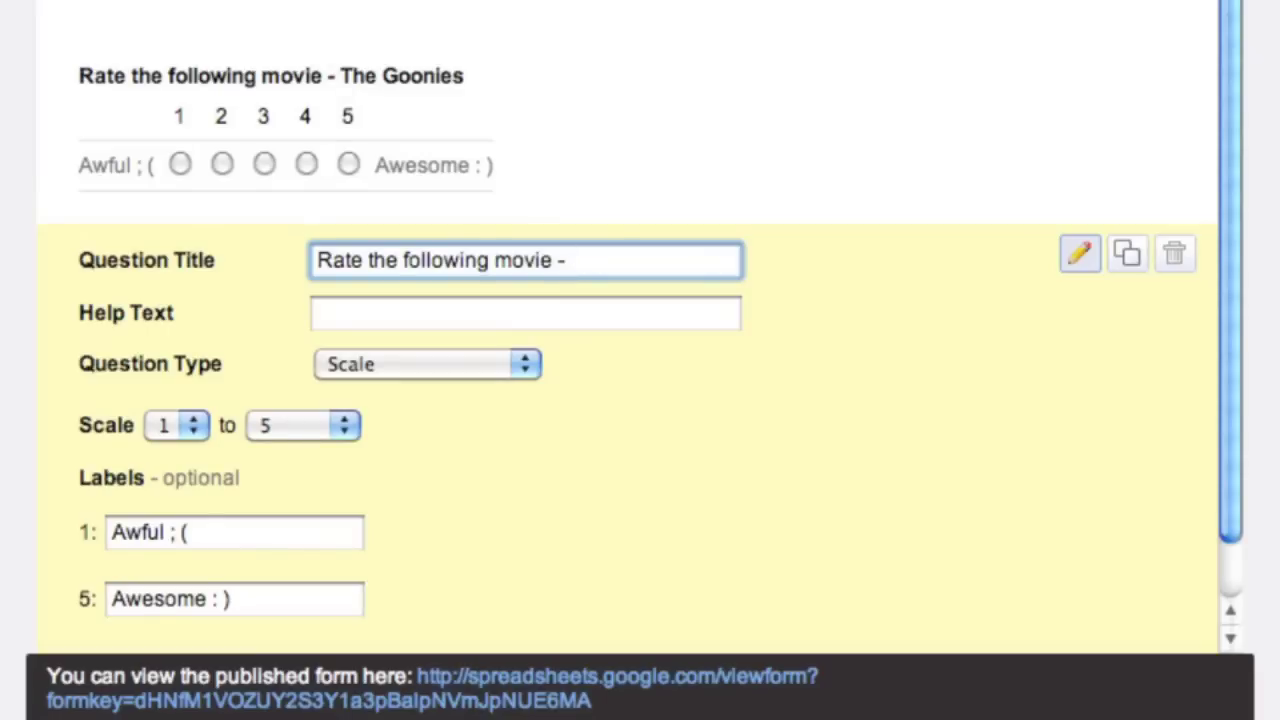
type("Avatar")
scroll(394, 426, "down", 2)
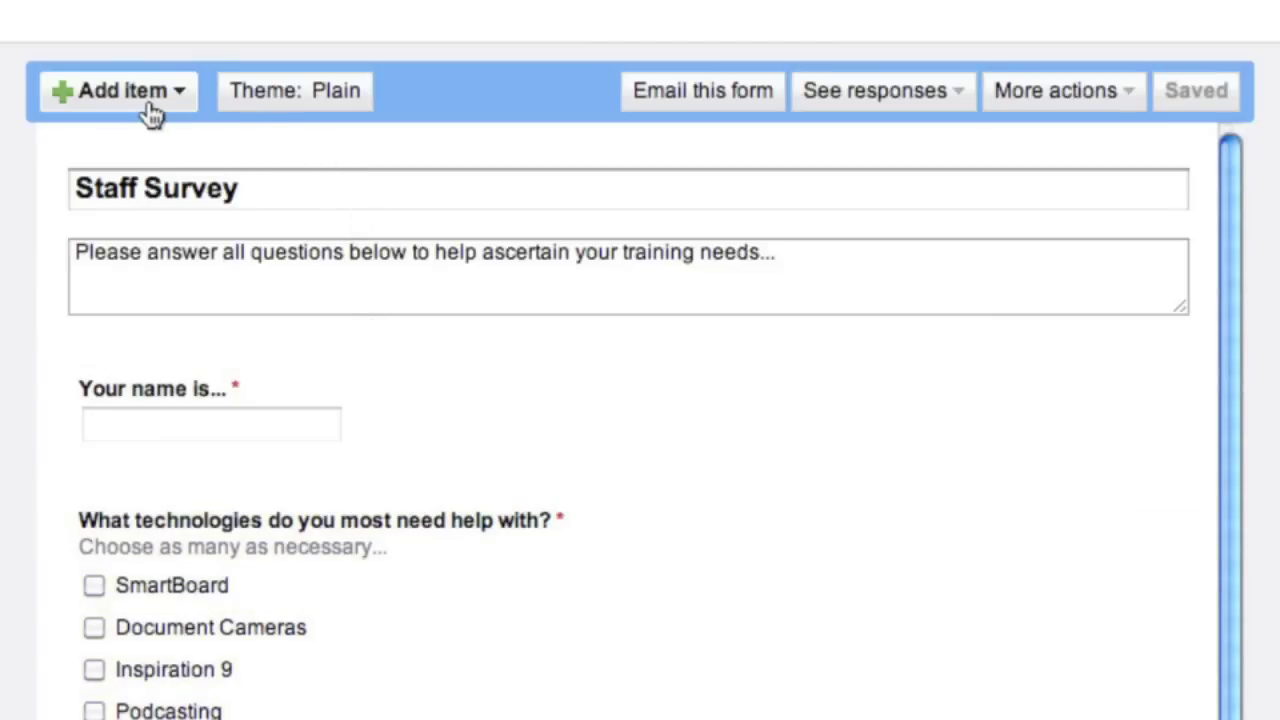
- Apply the Notepaper (White) theme from the second page of the theme gallery
left_click(299, 108)
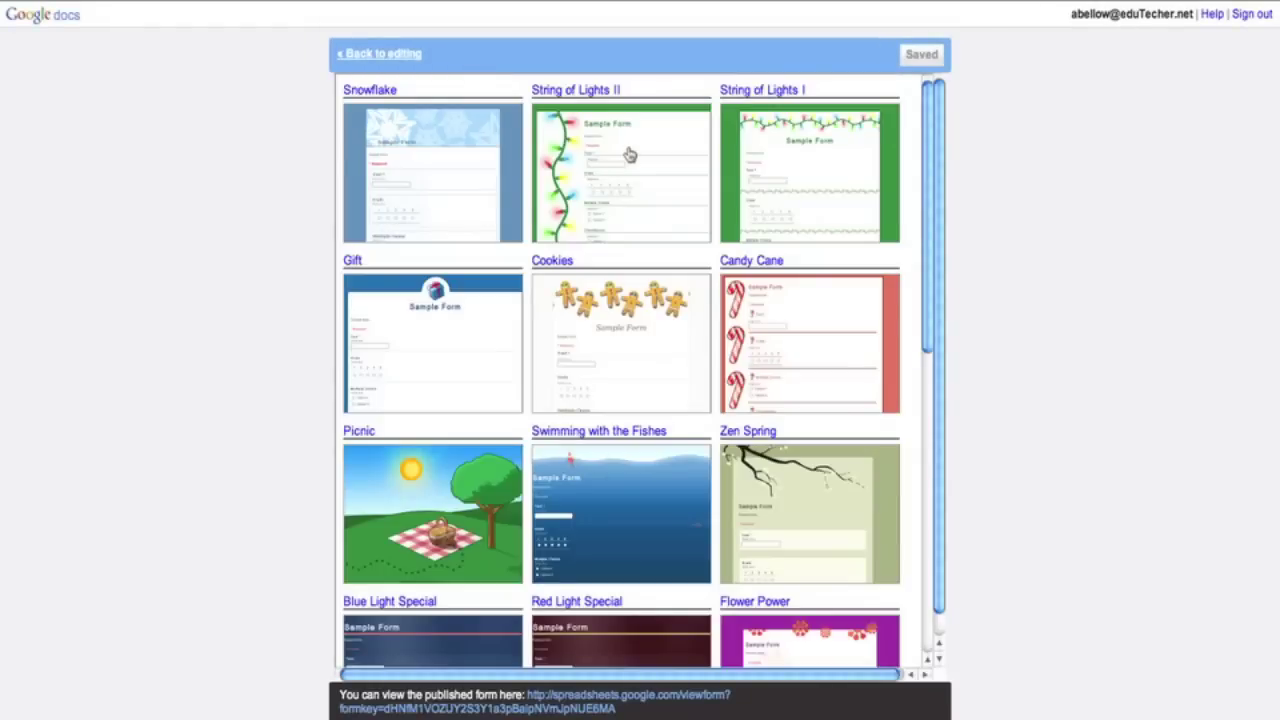
scroll(884, 138, "down", 3)
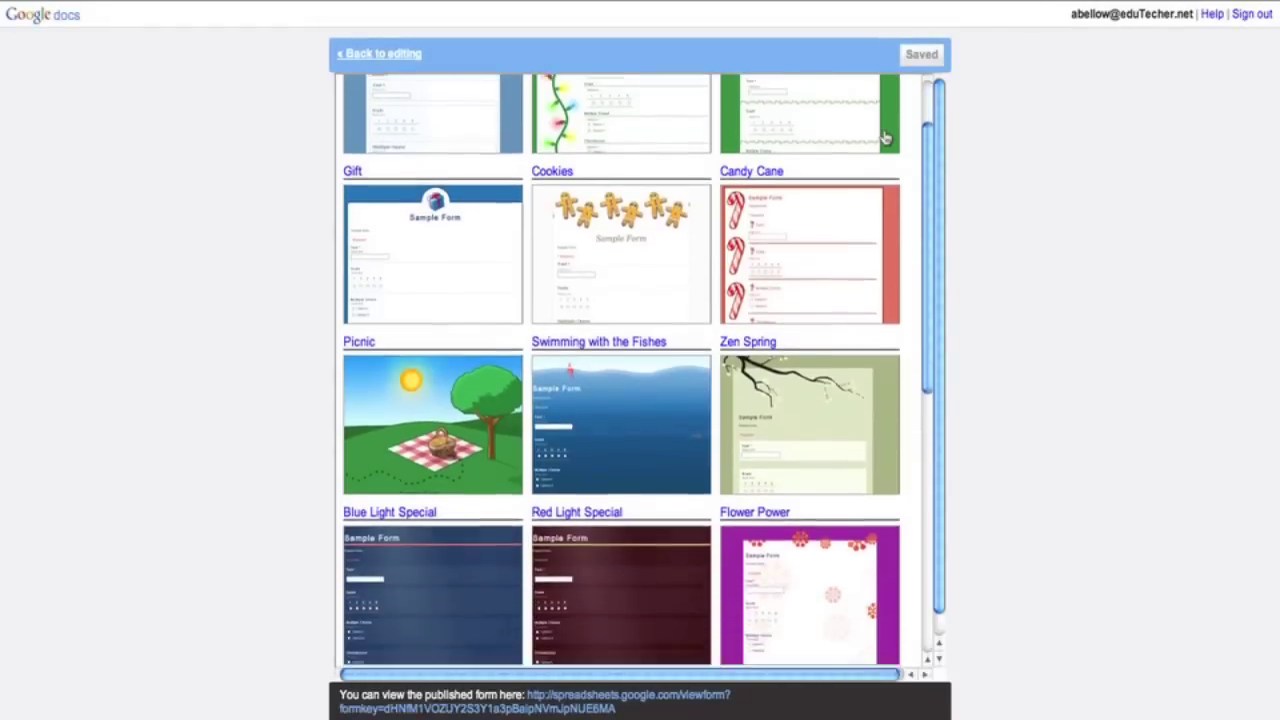
scroll(884, 138, "down", 4)
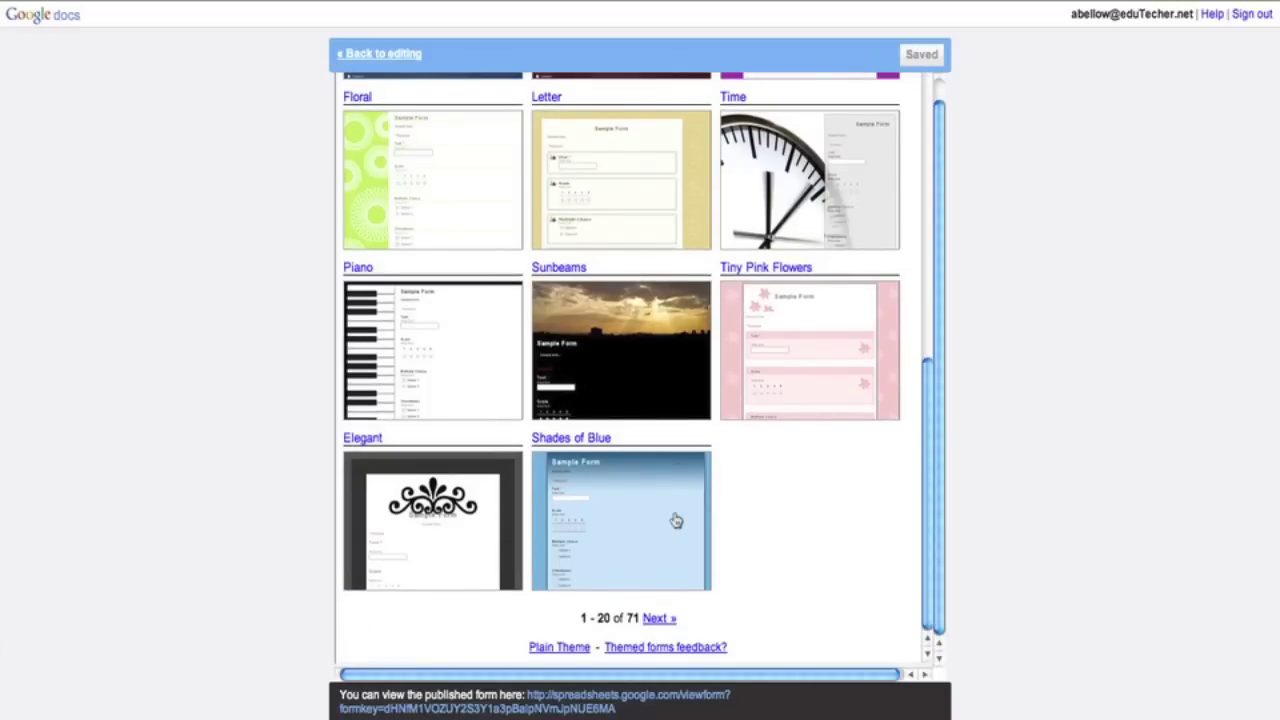
left_click(658, 619)
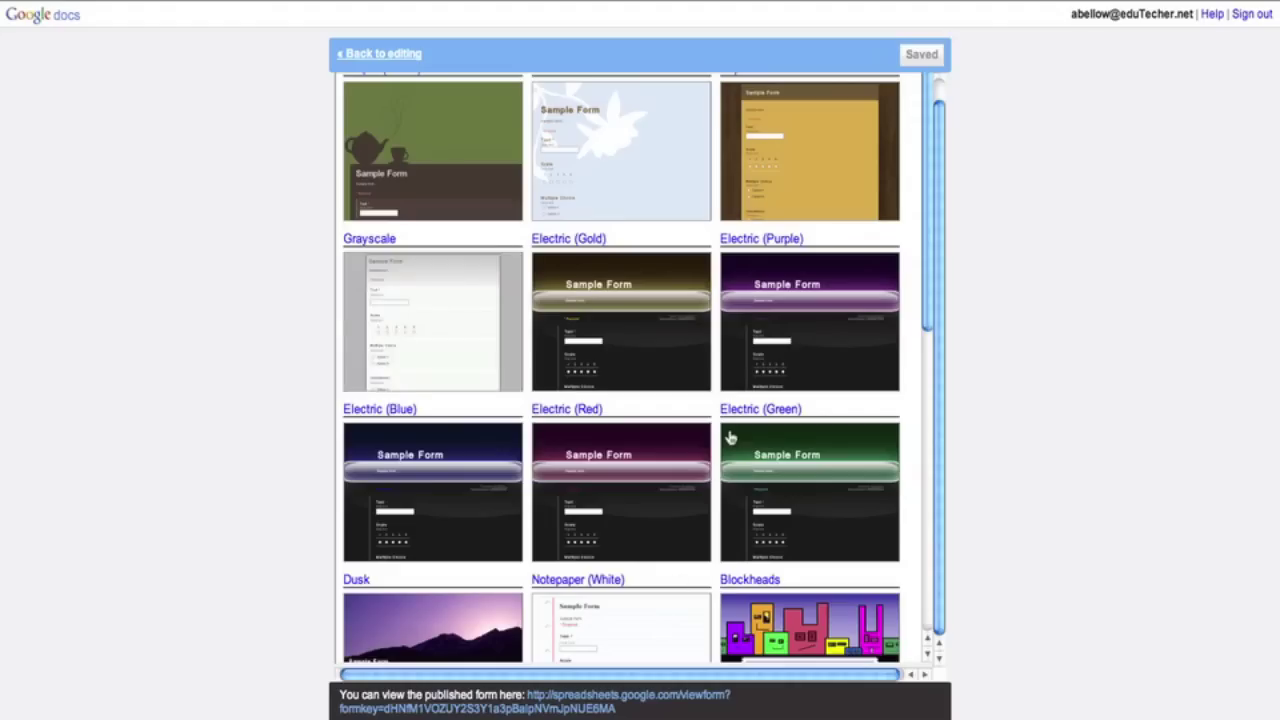
scroll(731, 438, "down", 2)
scroll(731, 438, "down", 1)
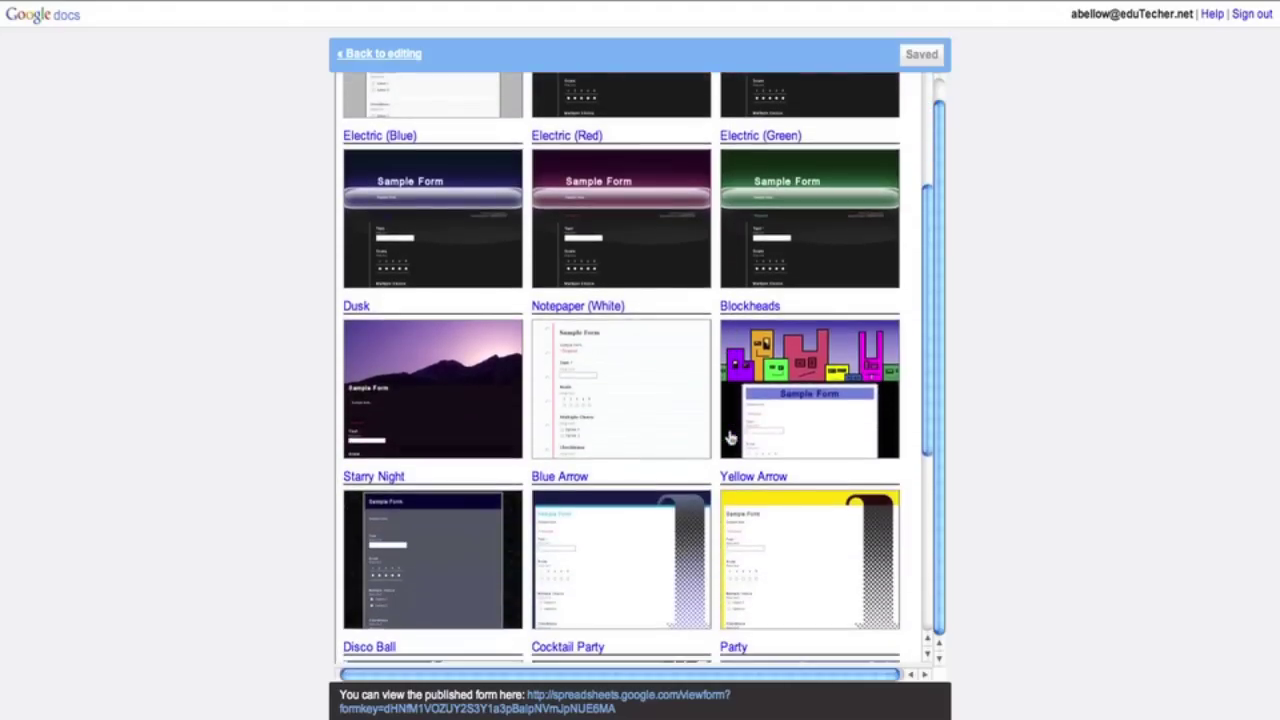
left_click(660, 418)
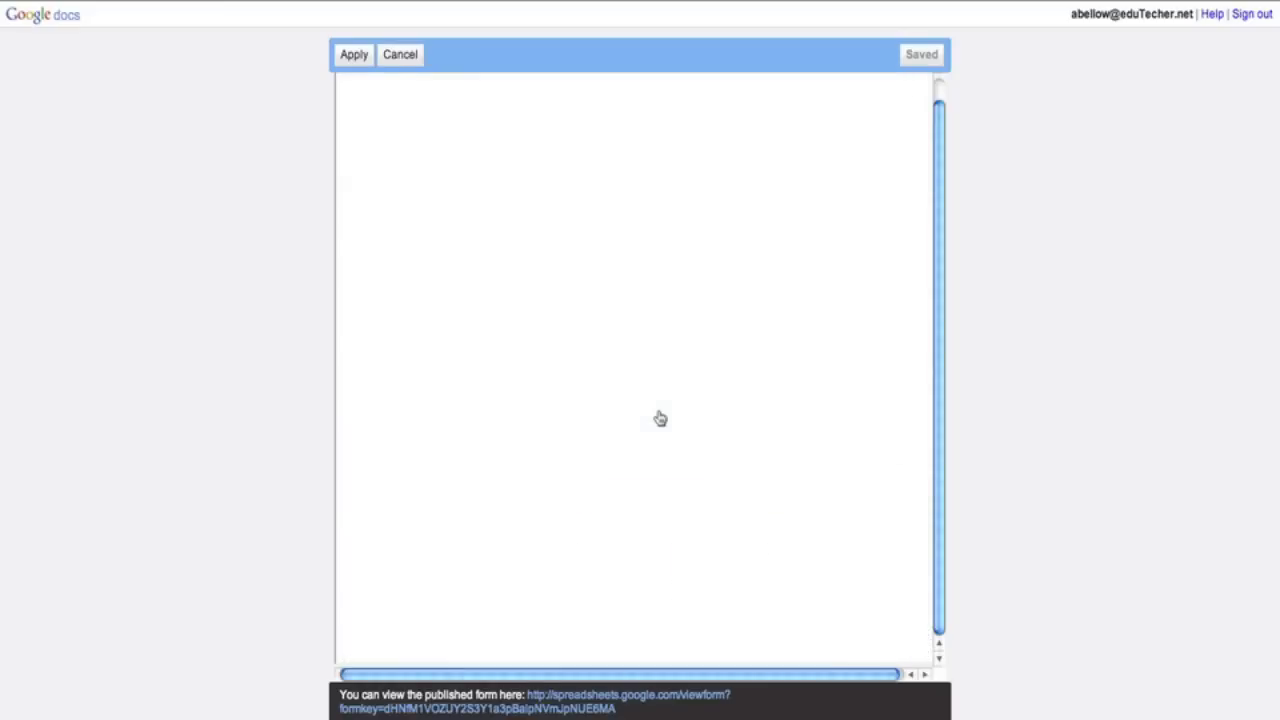
scroll(658, 418, "down", 3)
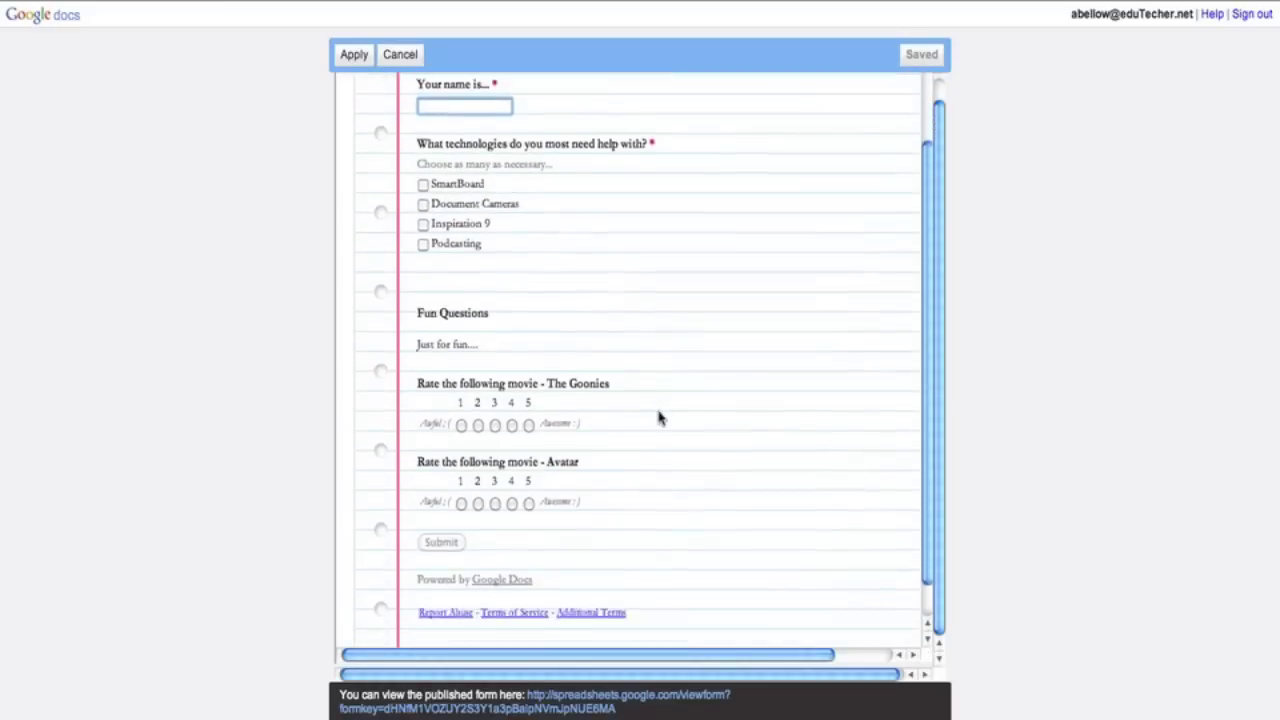
scroll(658, 418, "up", 3)
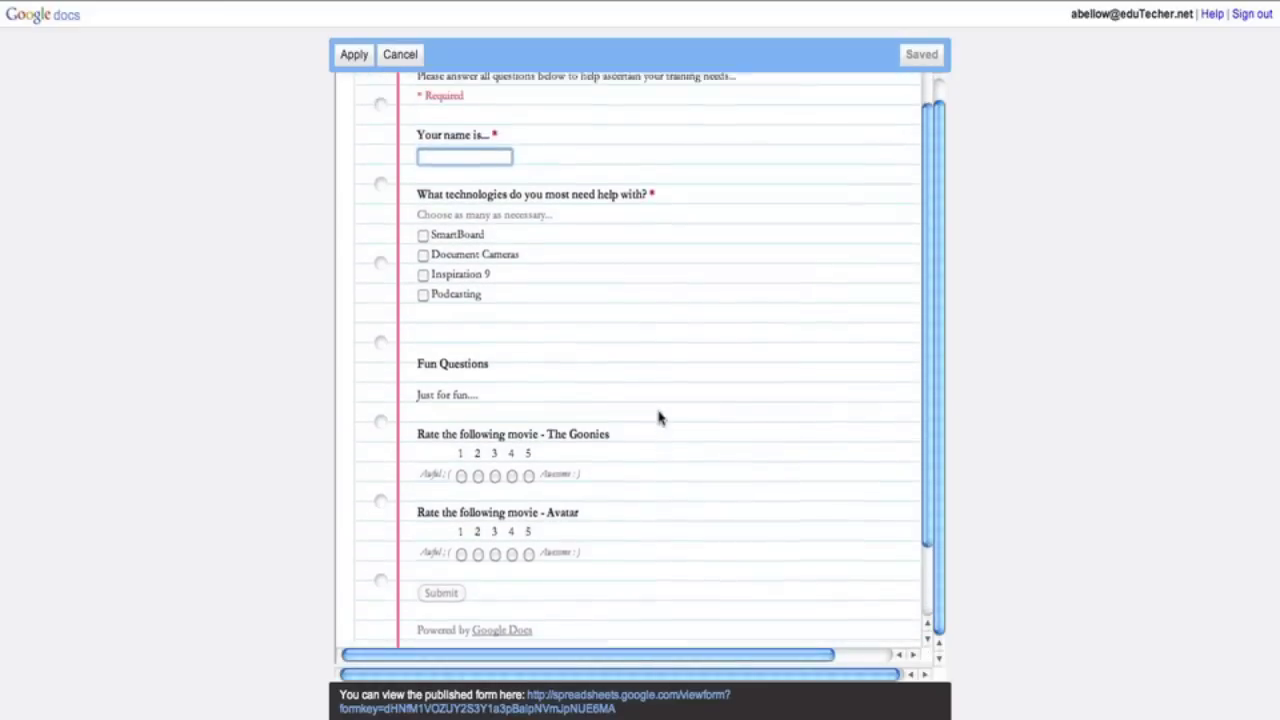
left_click(354, 55)
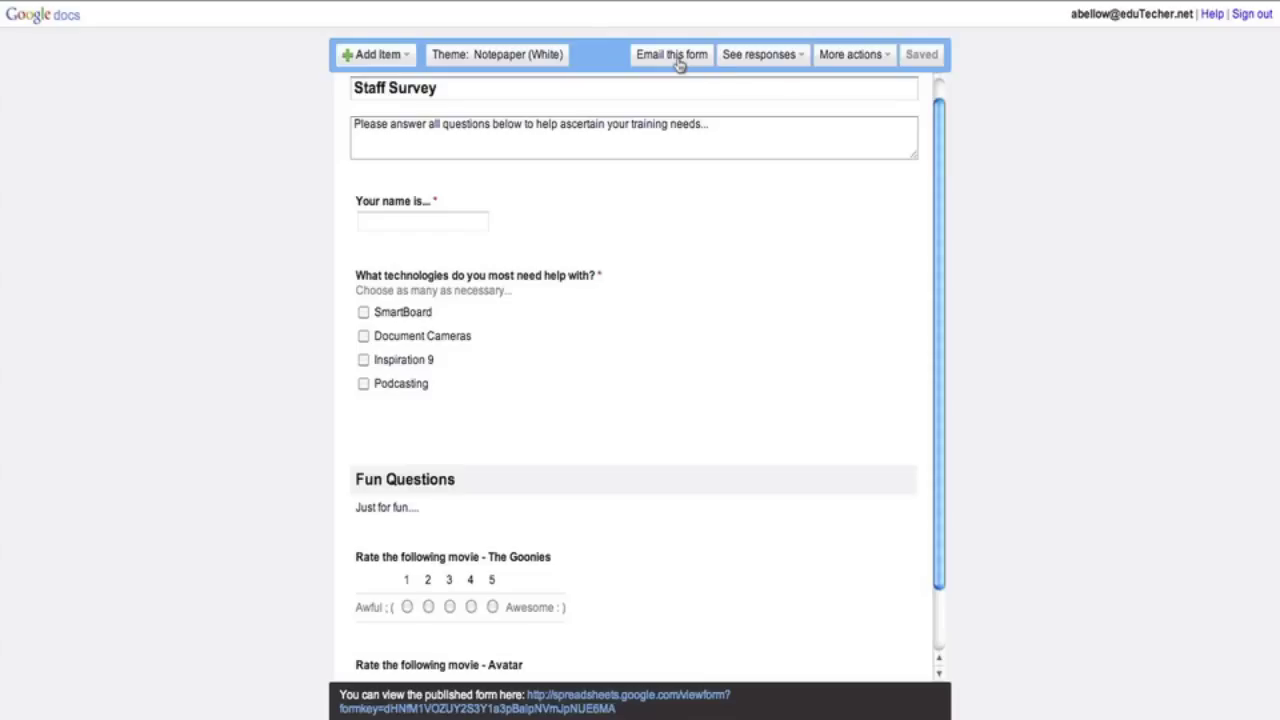
left_click(676, 59)
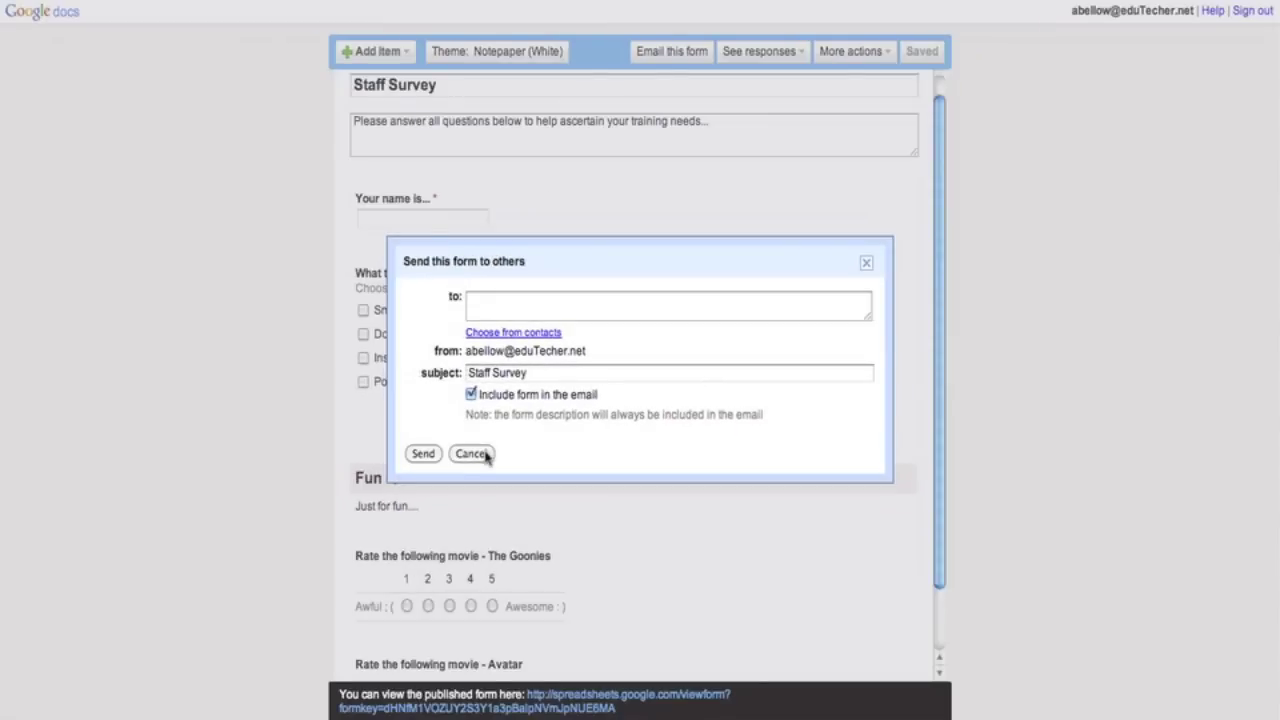
left_click(485, 455)
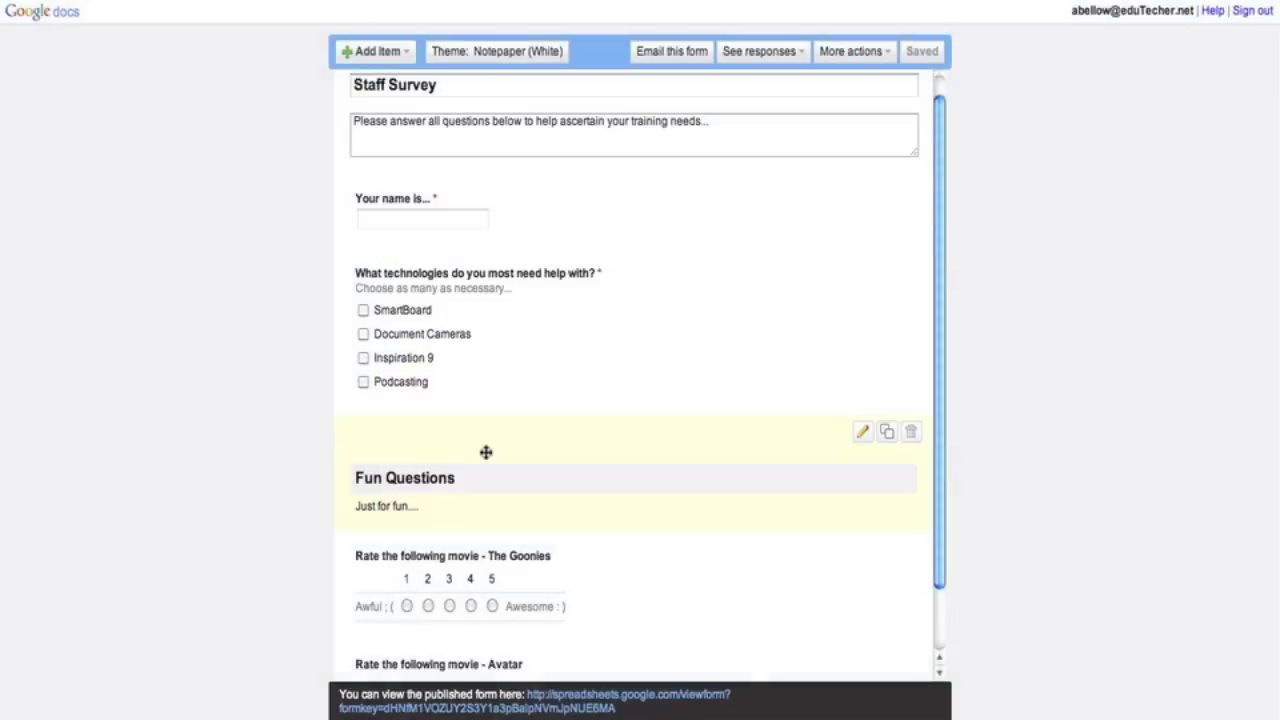
- Check the See responses and More actions menus, then reopen See responses for Summary or Spreadsheet
left_click(800, 53)
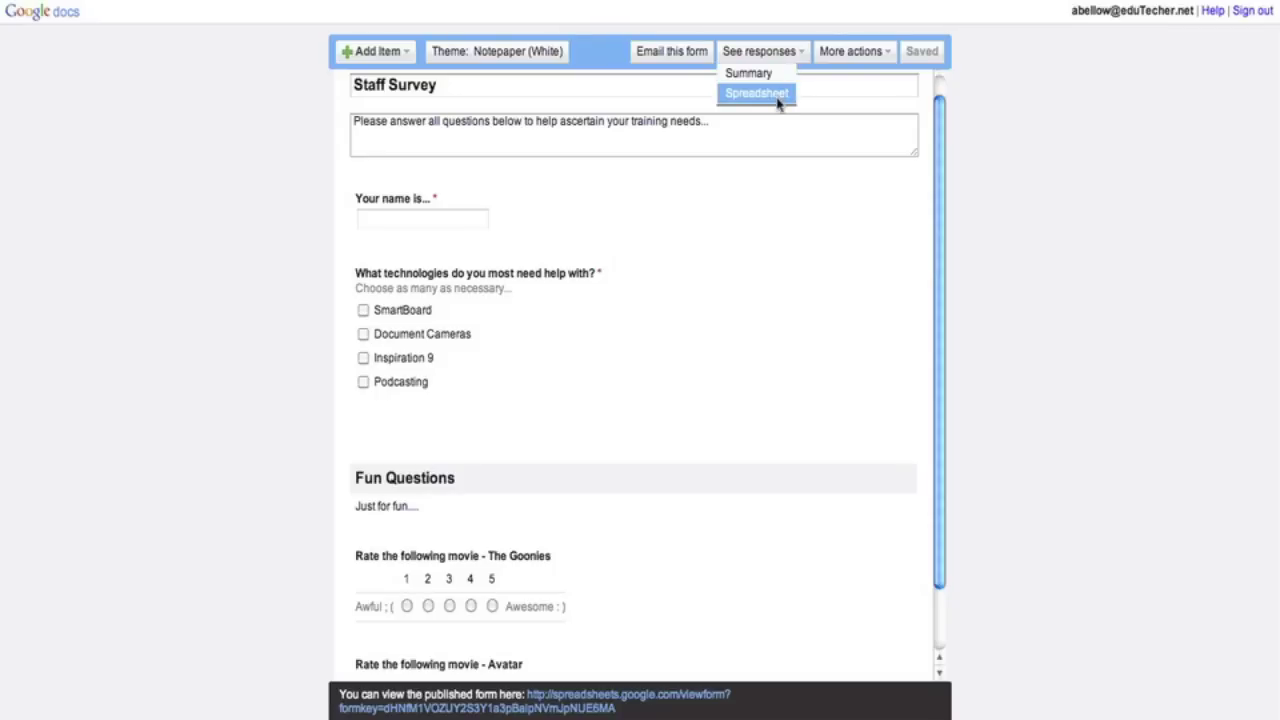
left_click(853, 54)
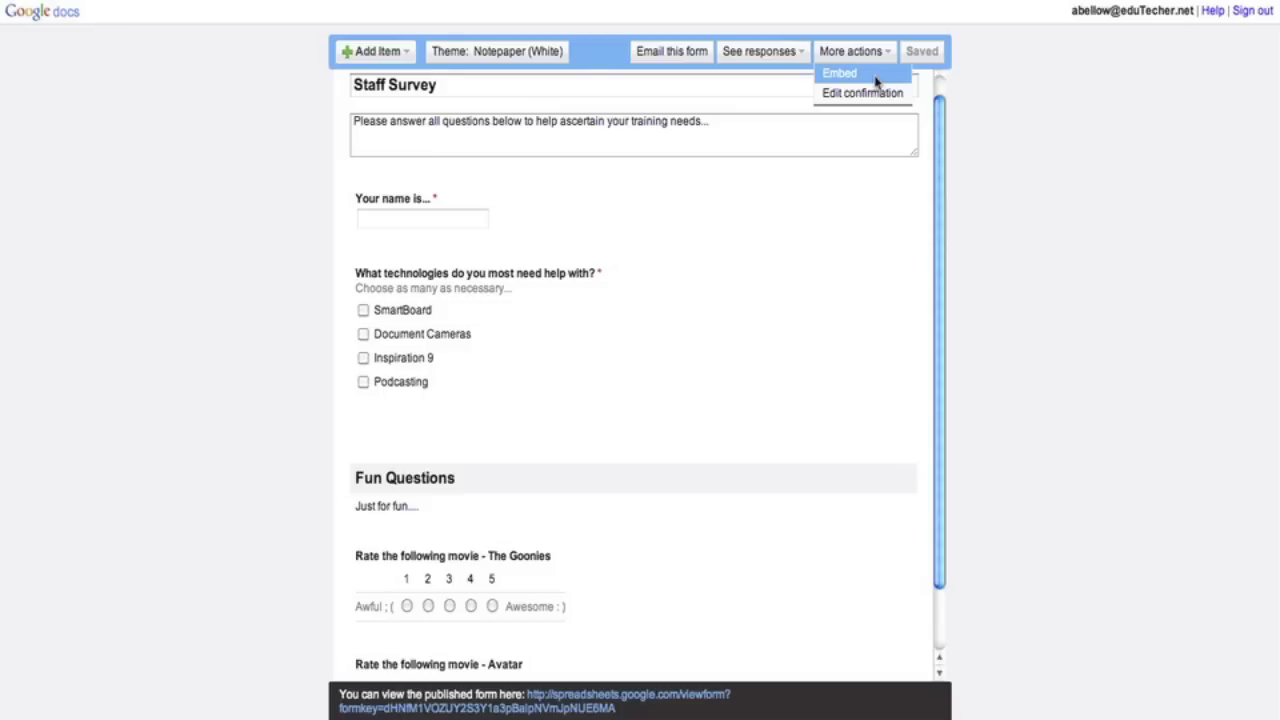
left_click(812, 178)
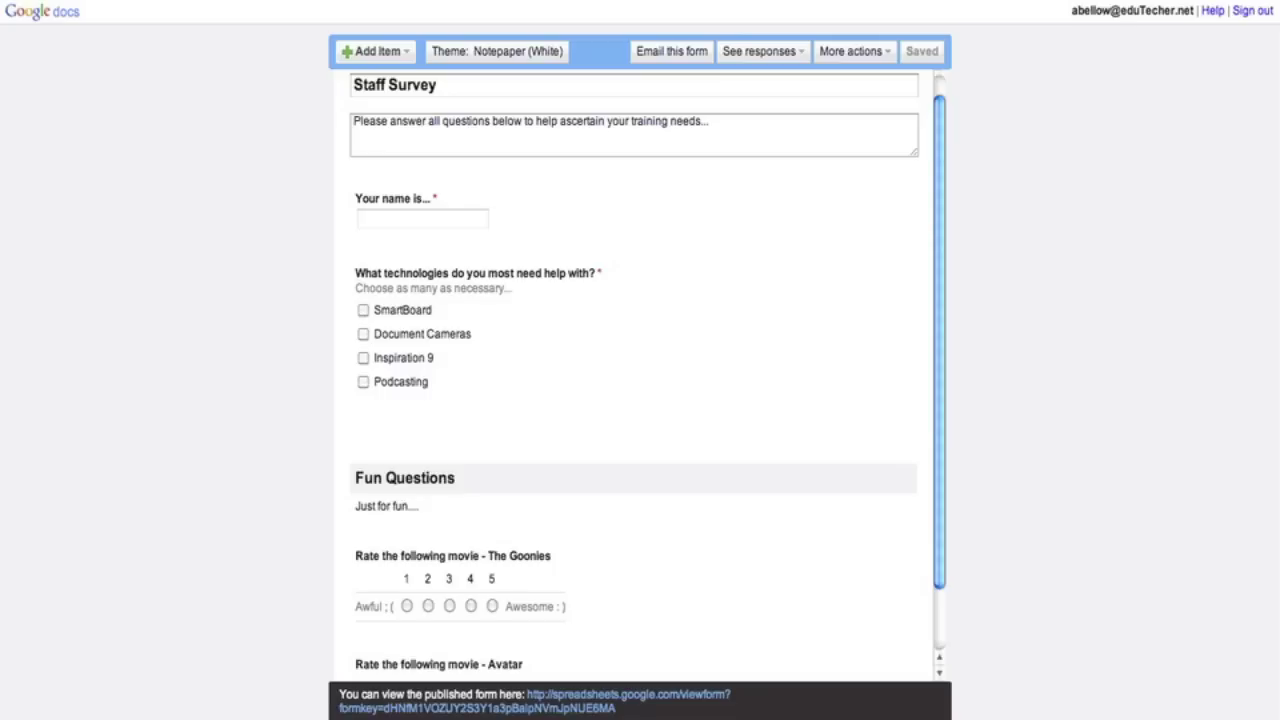
left_click(773, 55)
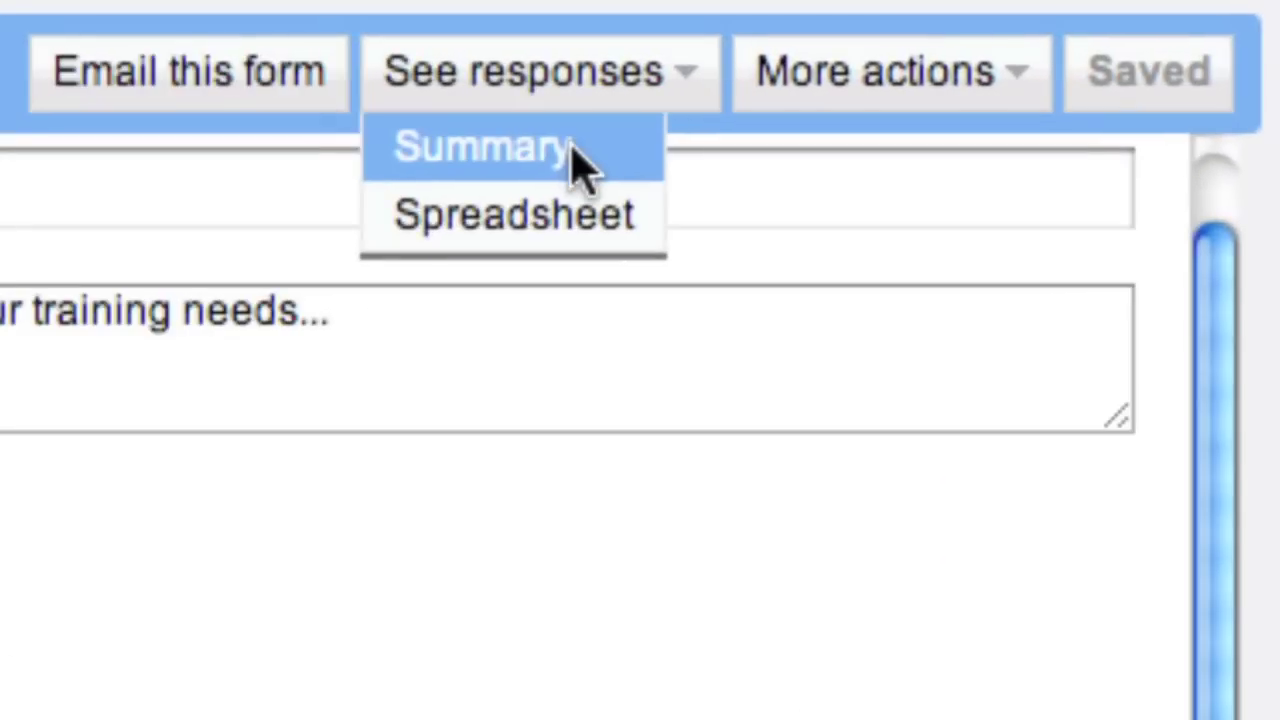
- Open the response Summary and scroll through the charts for all 3 Staff Survey responses
left_click(580, 165)
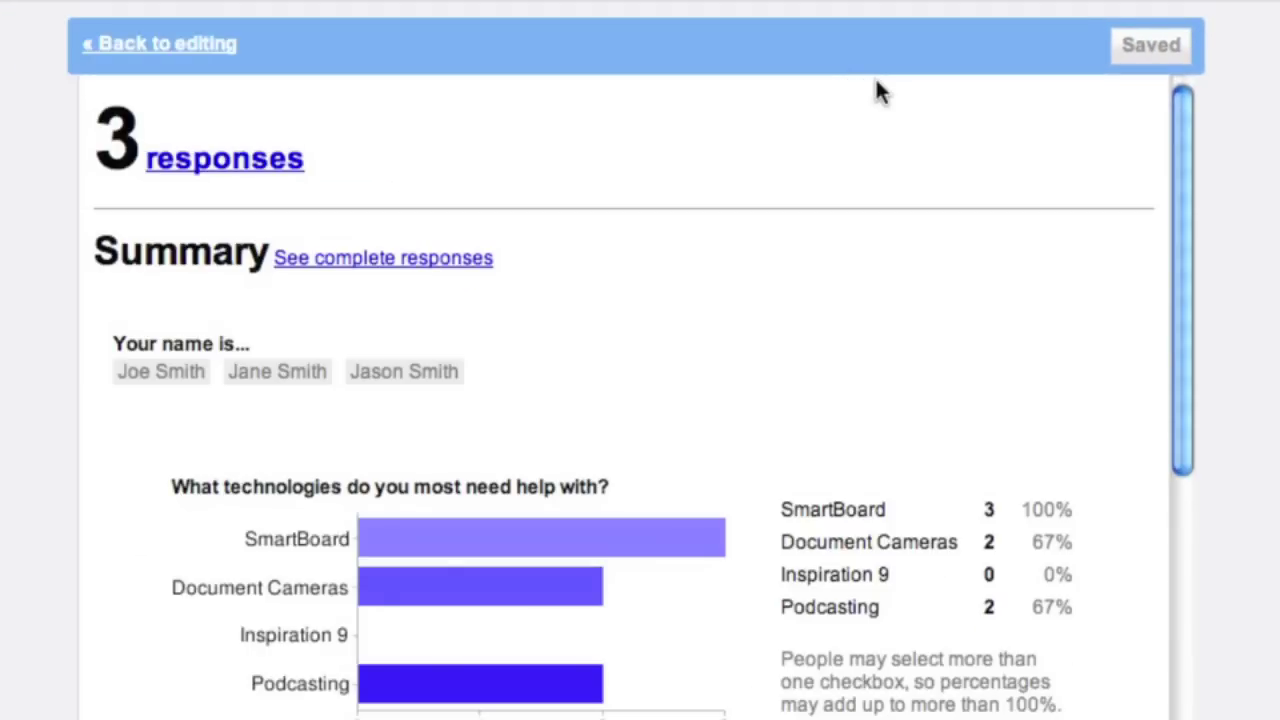
scroll(490, 160, "down", 3)
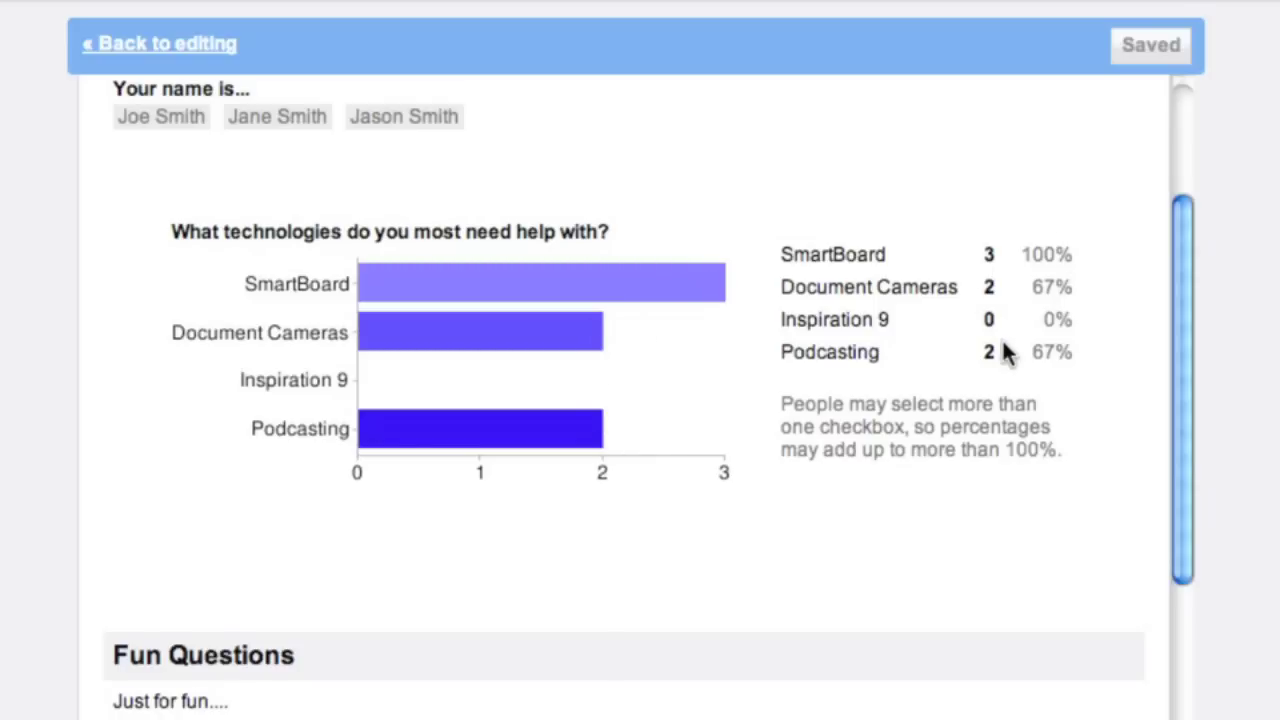
scroll(1002, 340, "down", 1)
scroll(1002, 340, "up", 2)
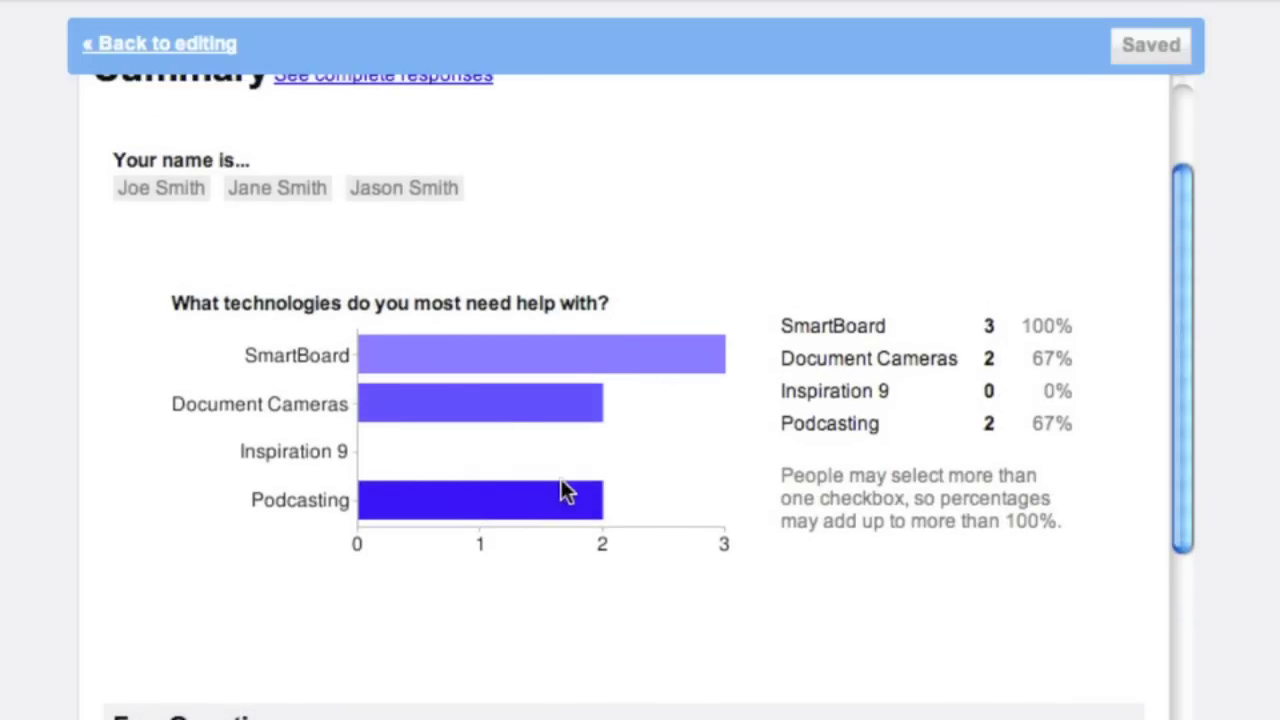
scroll(847, 437, "down", 5)
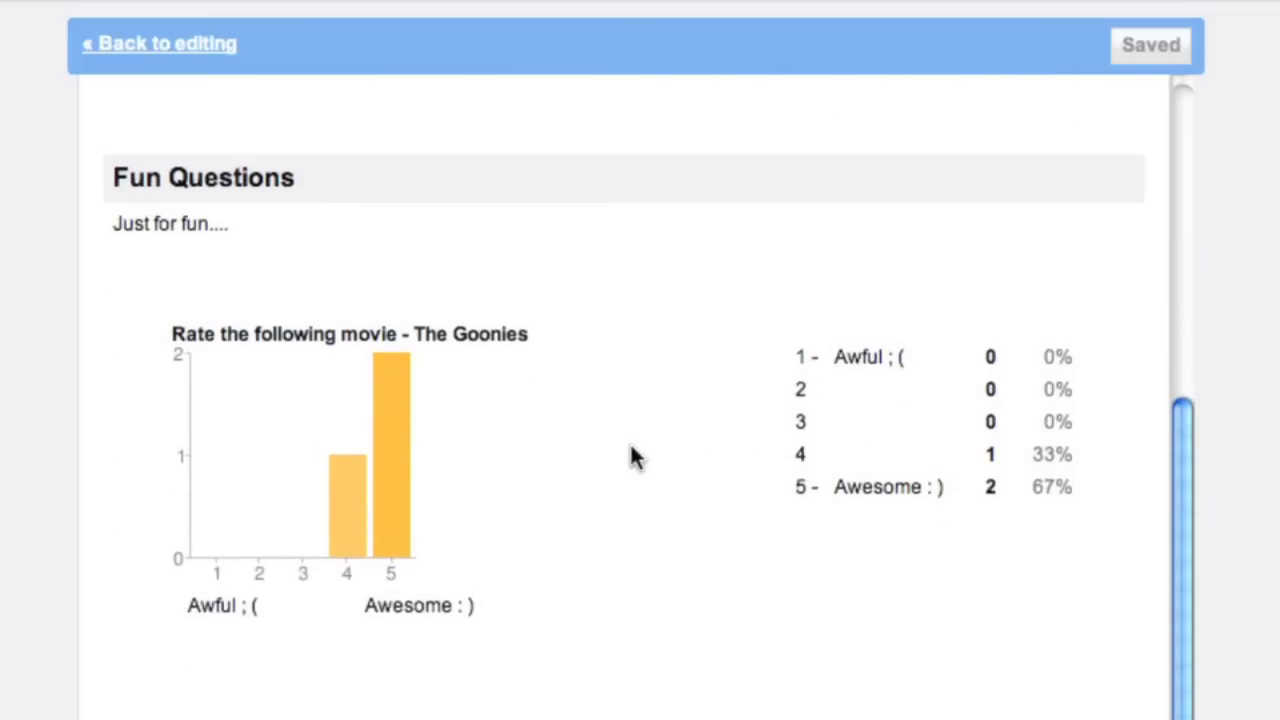
scroll(631, 449, "down", 1)
scroll(530, 490, "down", 10)
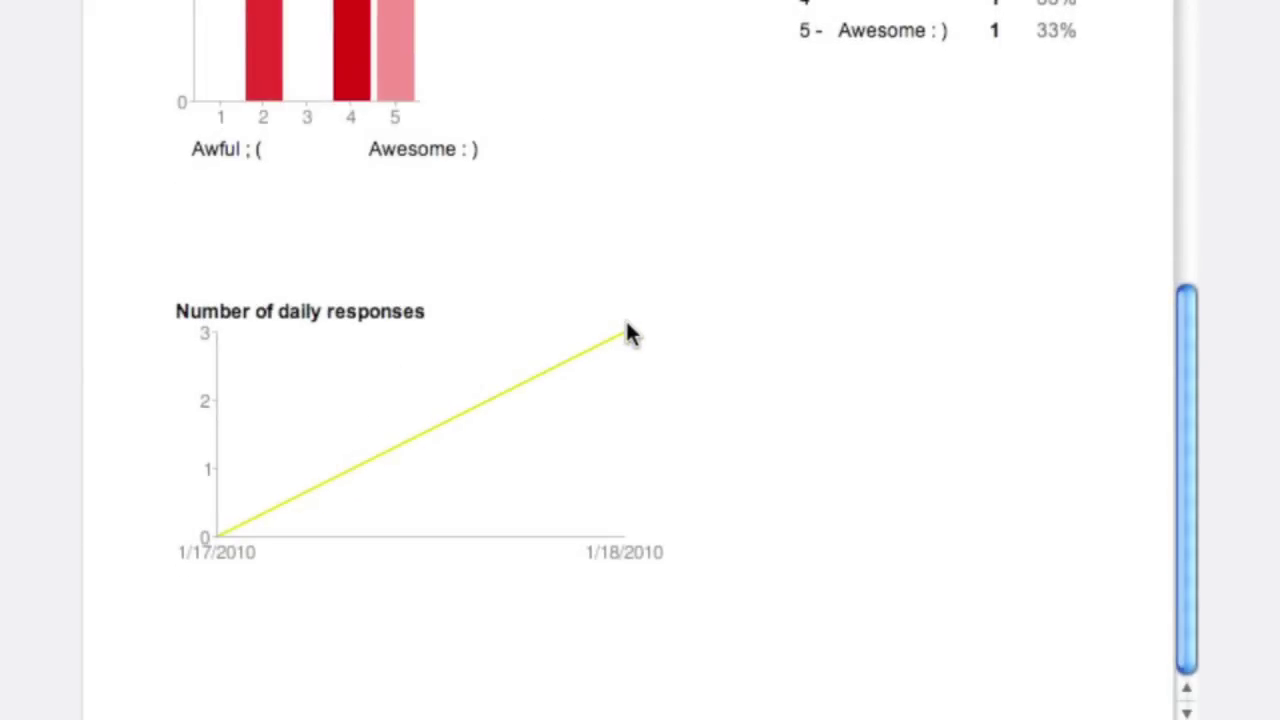
scroll(567, 370, "up", 12)
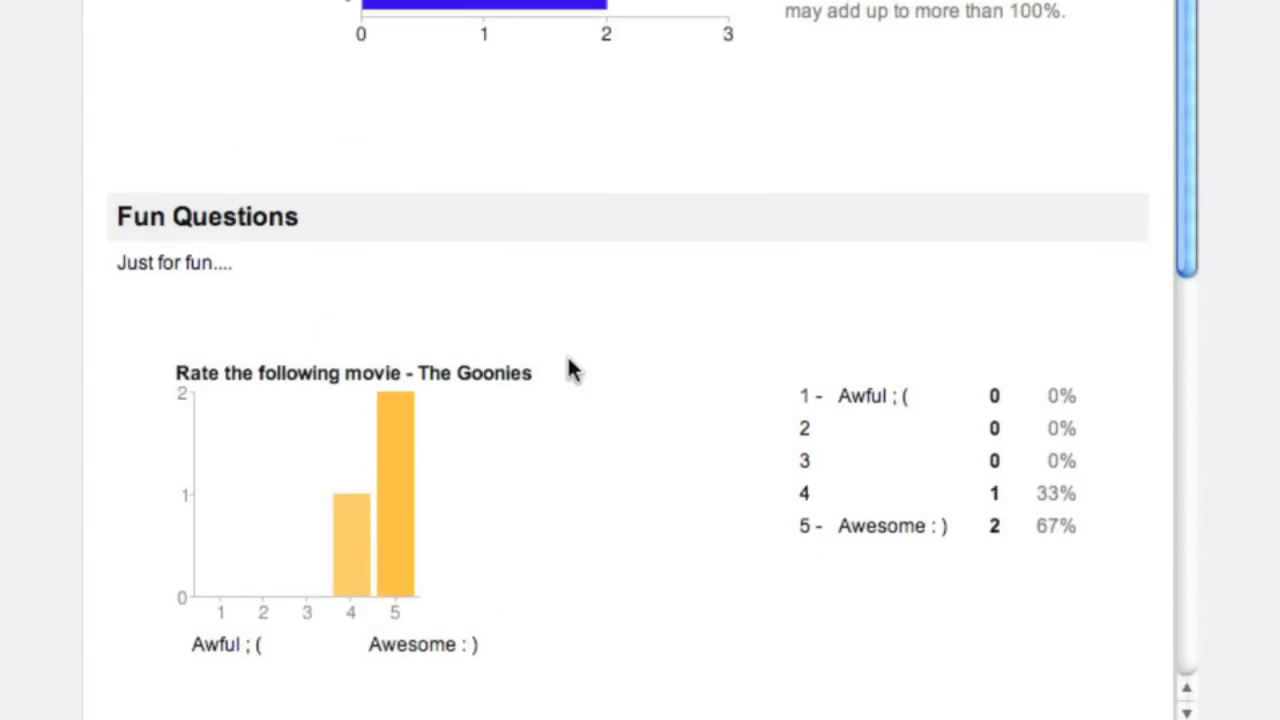
scroll(567, 370, "up", 4)
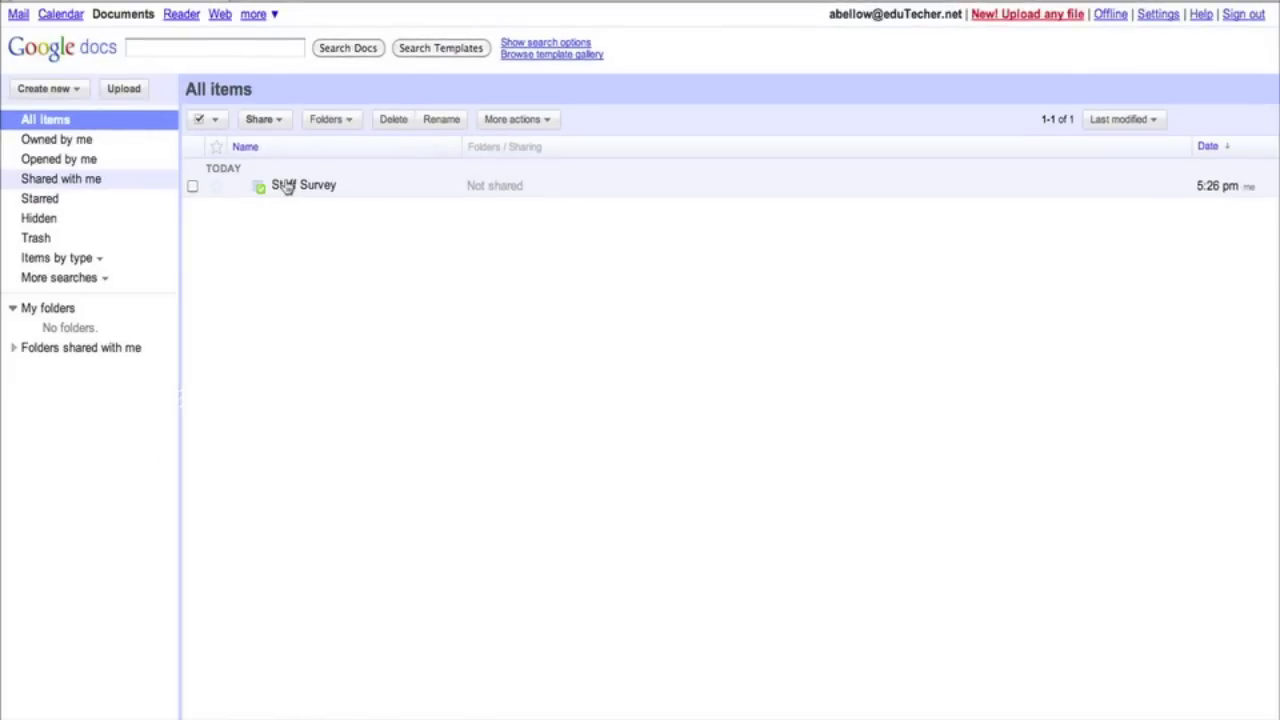
- Open the Staff Survey spreadsheet and inspect the timestamp, name, technologies and movie-rating cells A2–E4
left_click(285, 187)
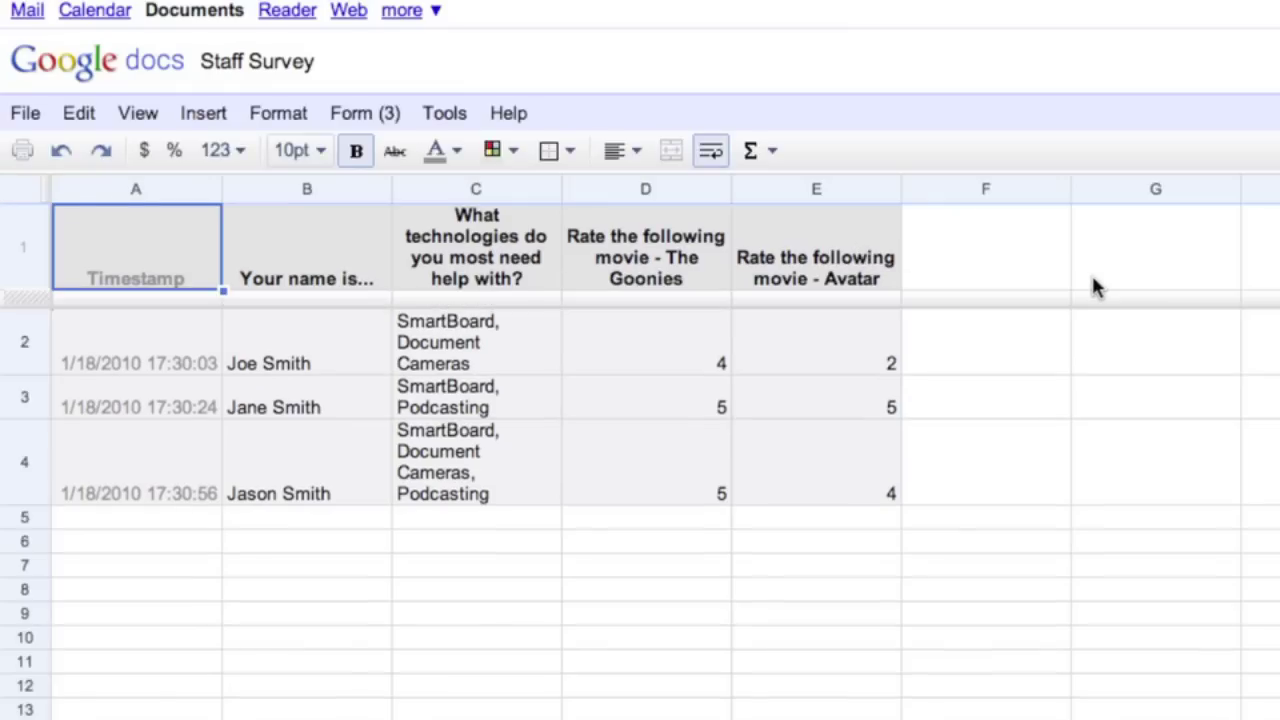
left_click(274, 366)
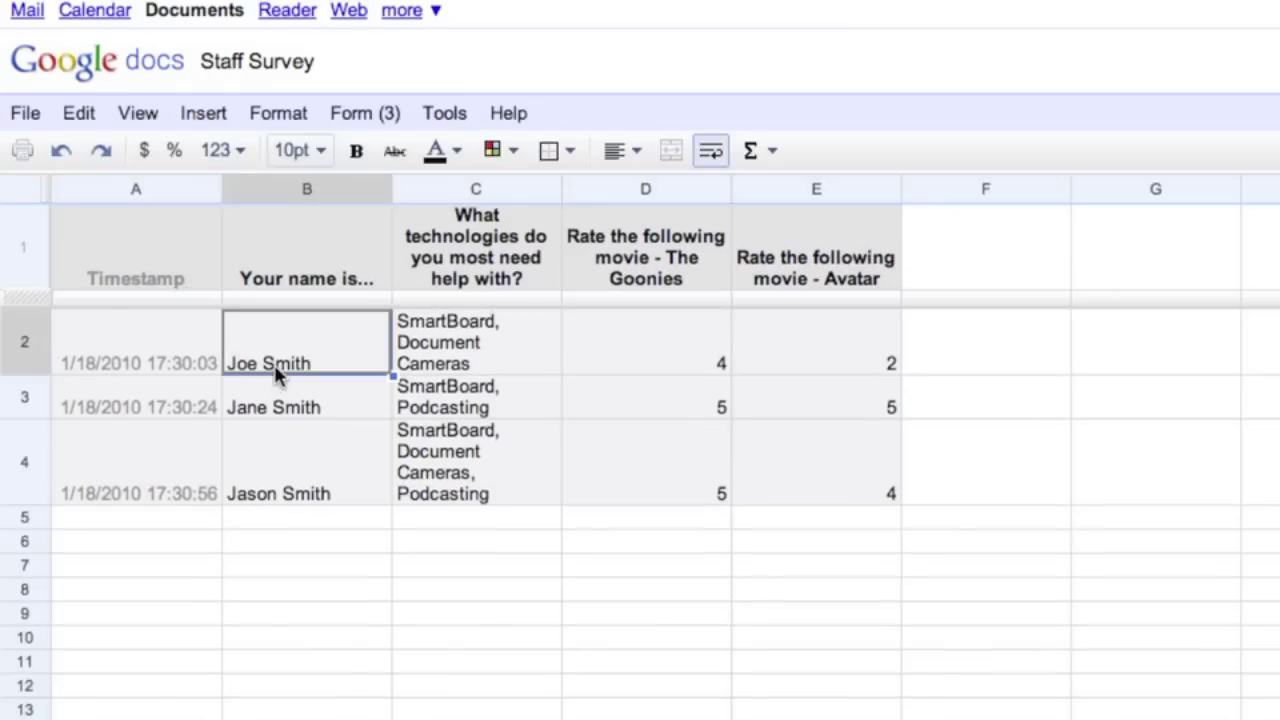
left_click(176, 353)
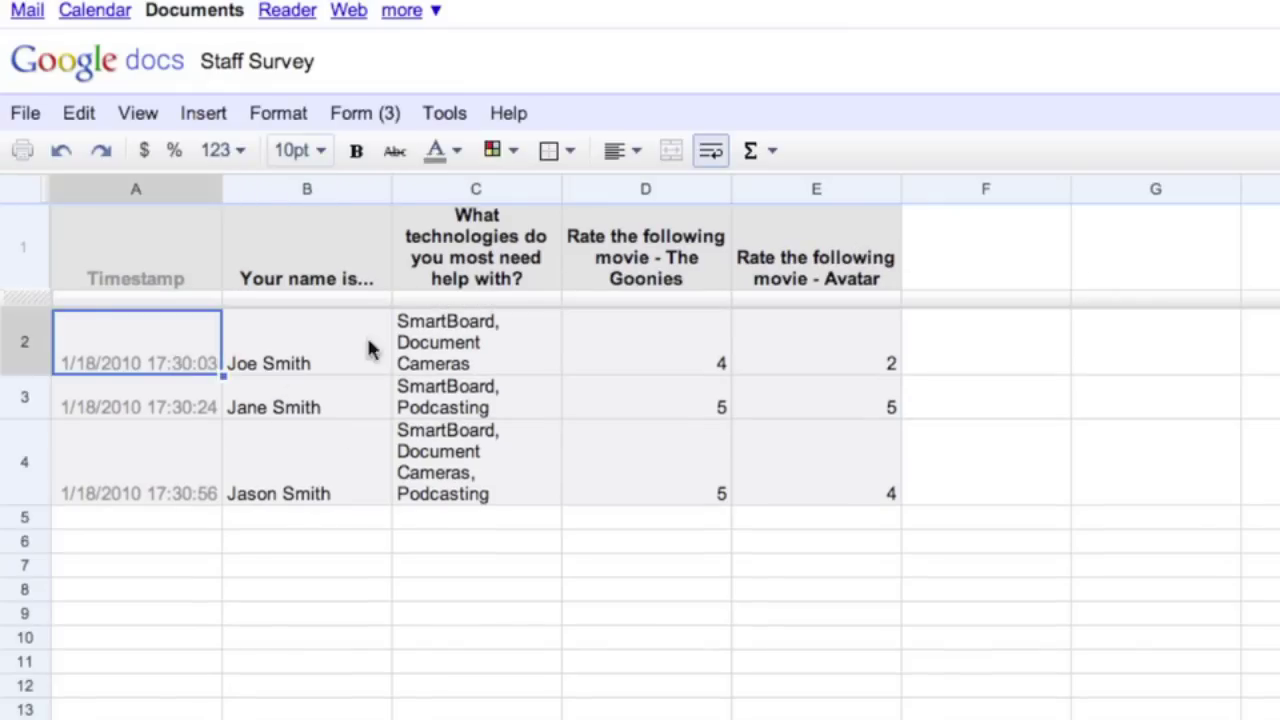
left_click(445, 348)
left_click(590, 357)
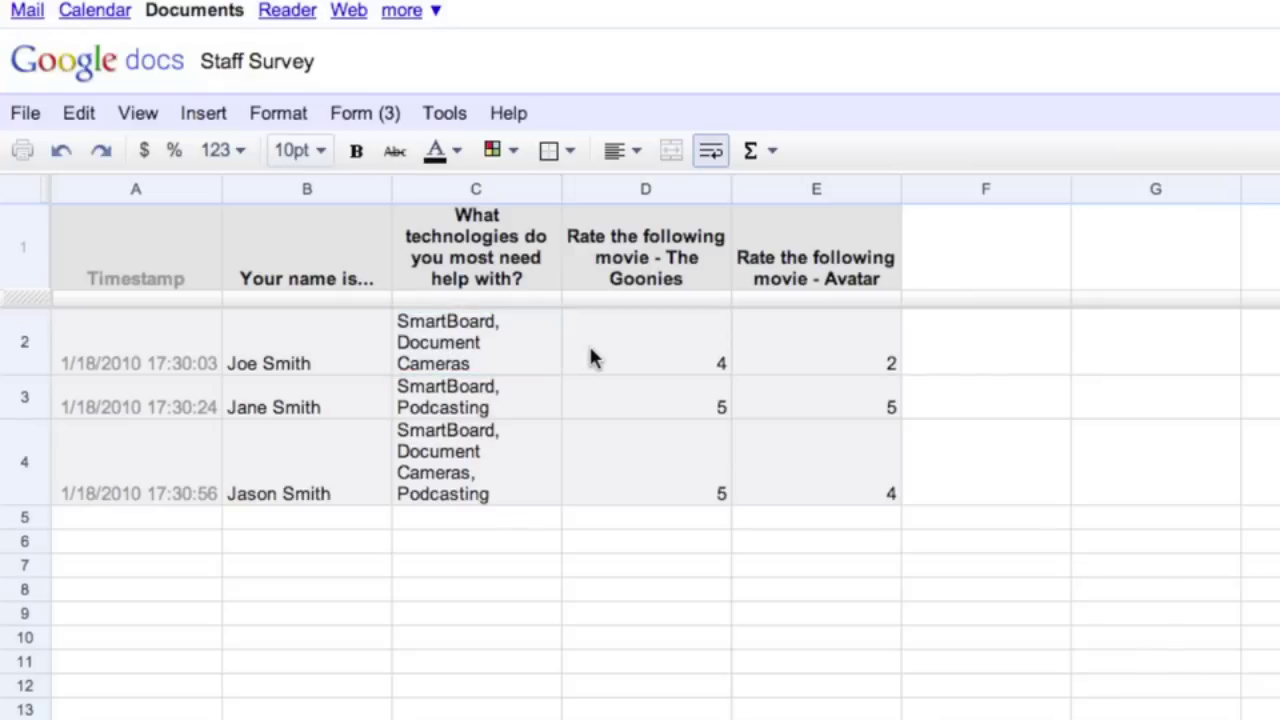
left_click(517, 492)
left_click(750, 480)
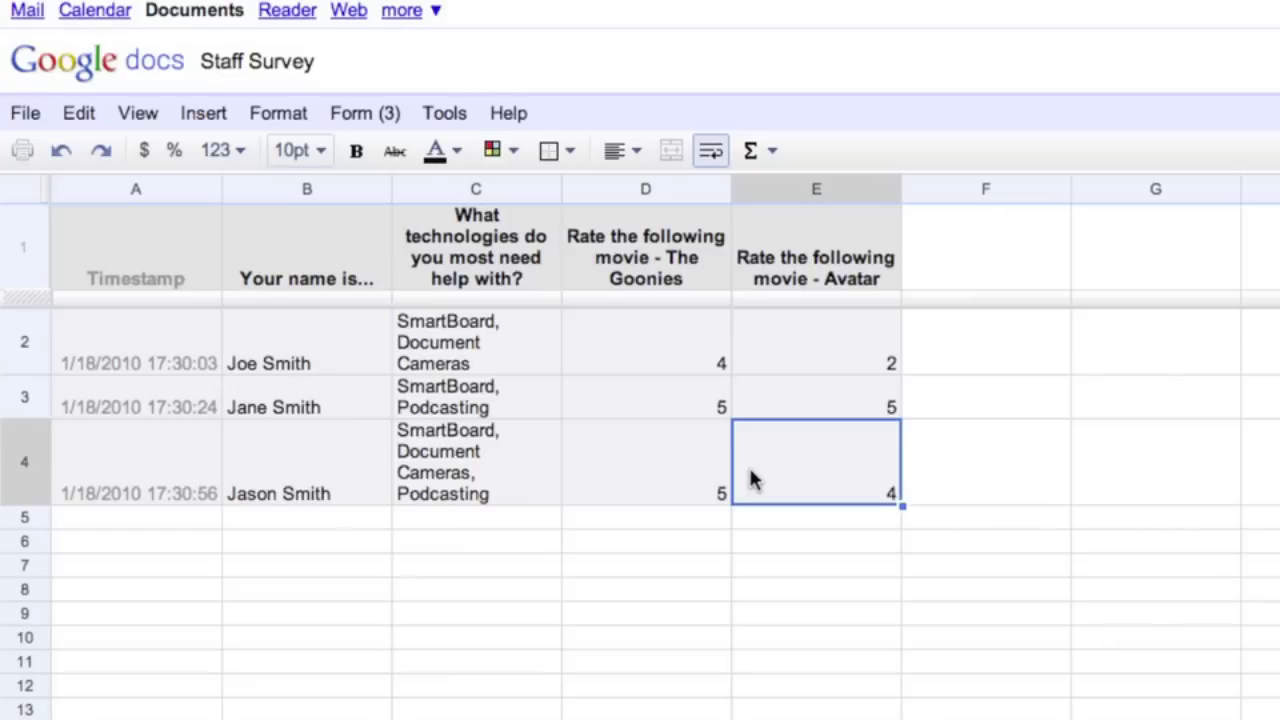
left_click(293, 358)
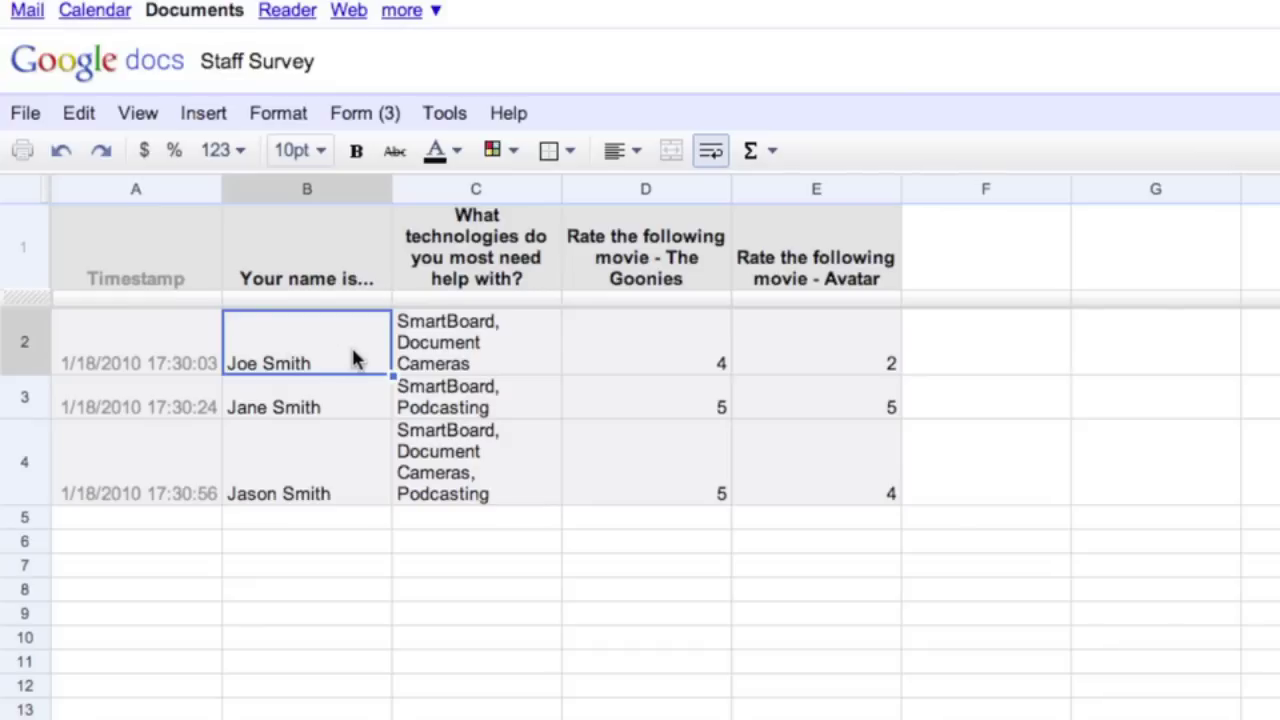